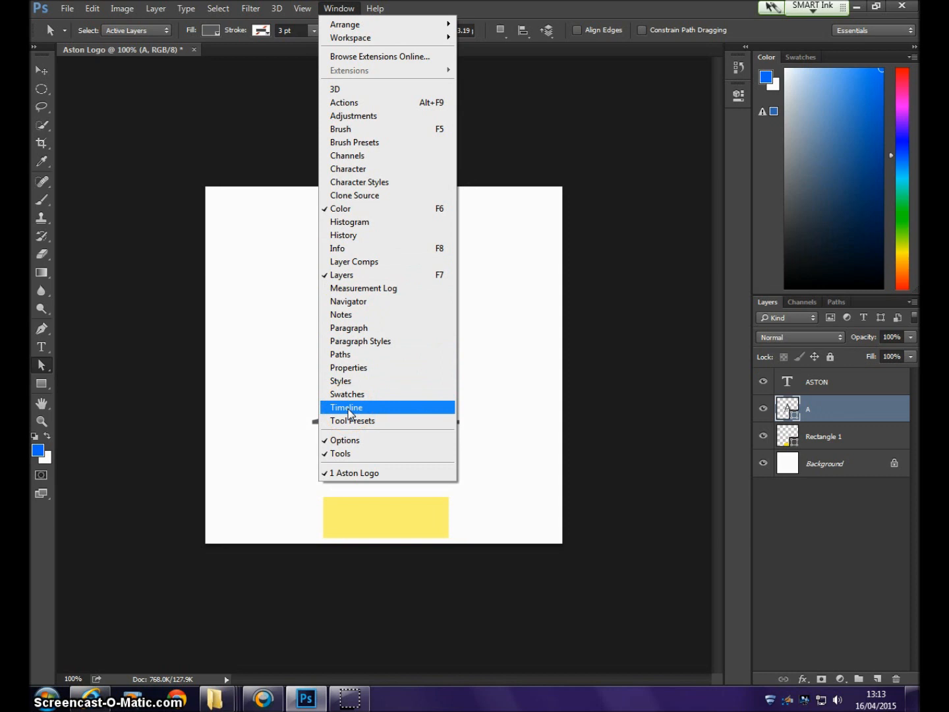
# - Show the Timeline and create a frame animation from the Aston logo document
pyautogui.click(347, 408)
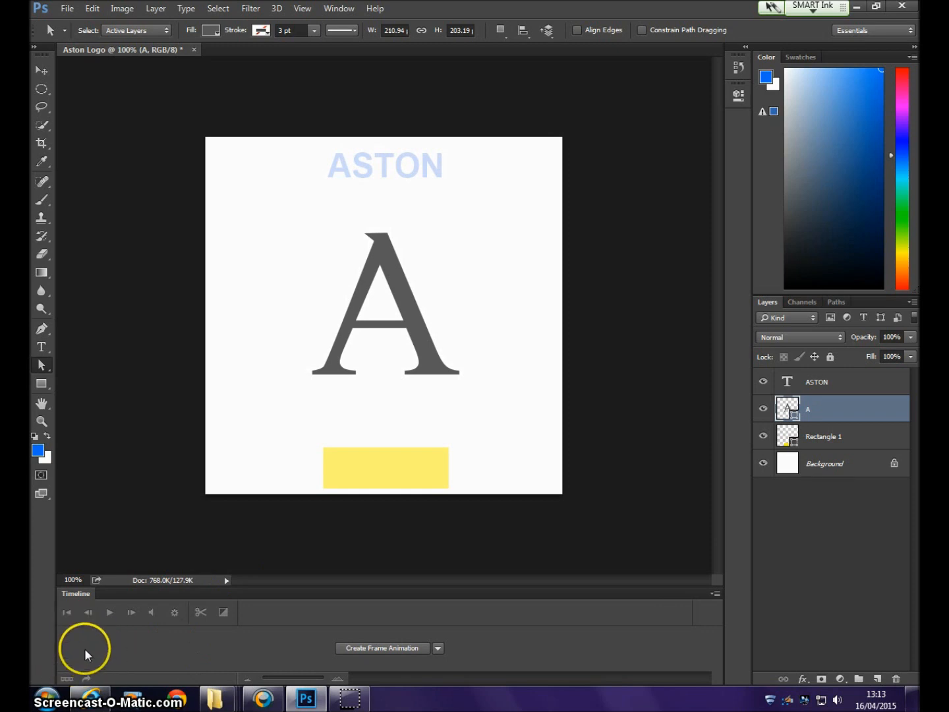
pyautogui.click(438, 649)
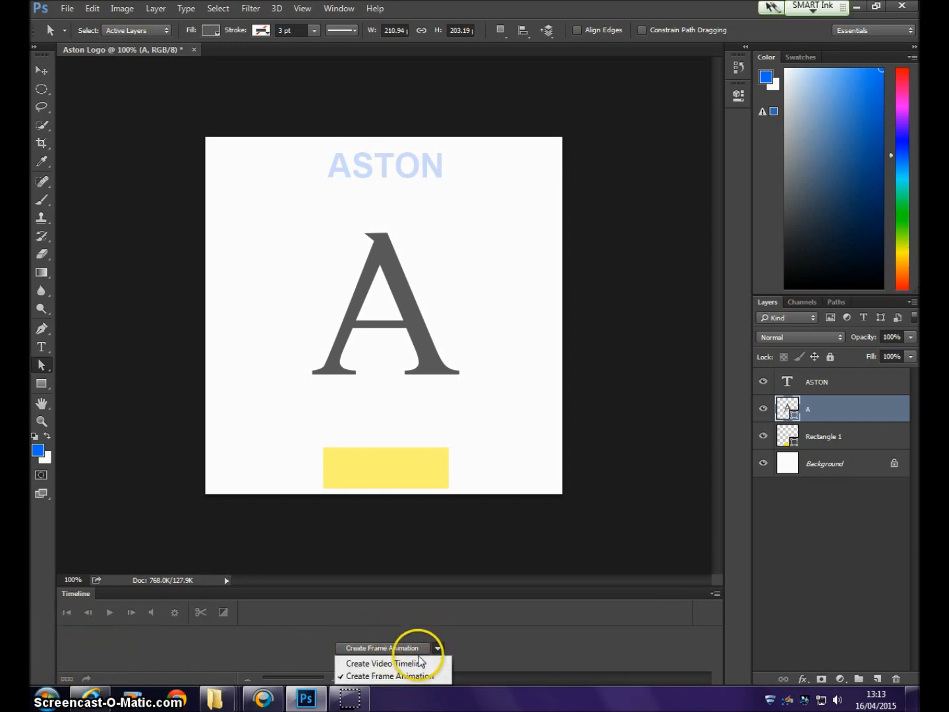
pyautogui.click(419, 662)
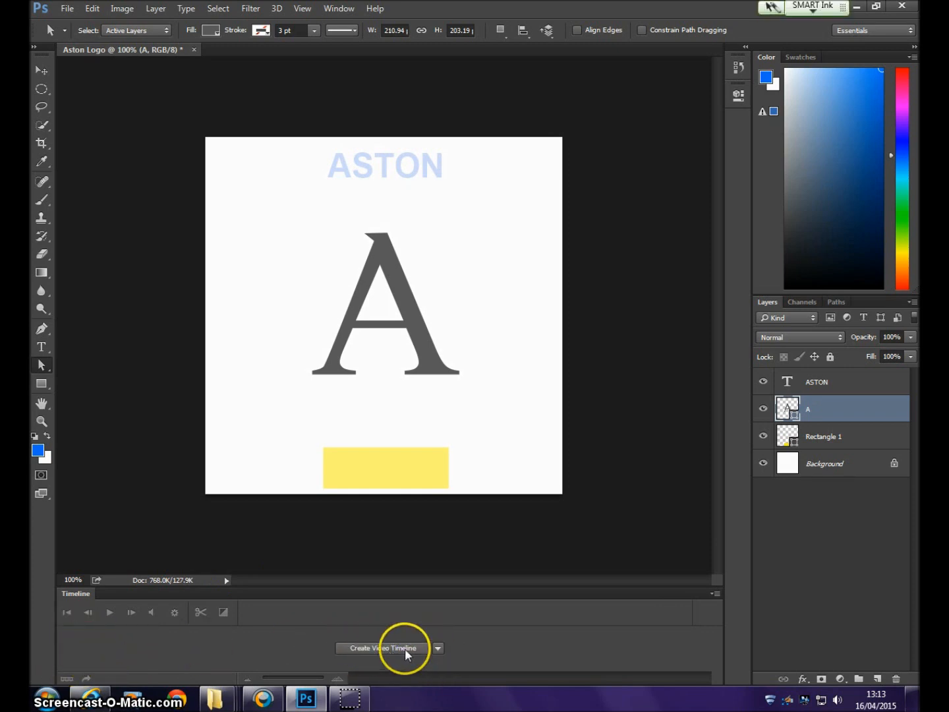
pyautogui.click(439, 650)
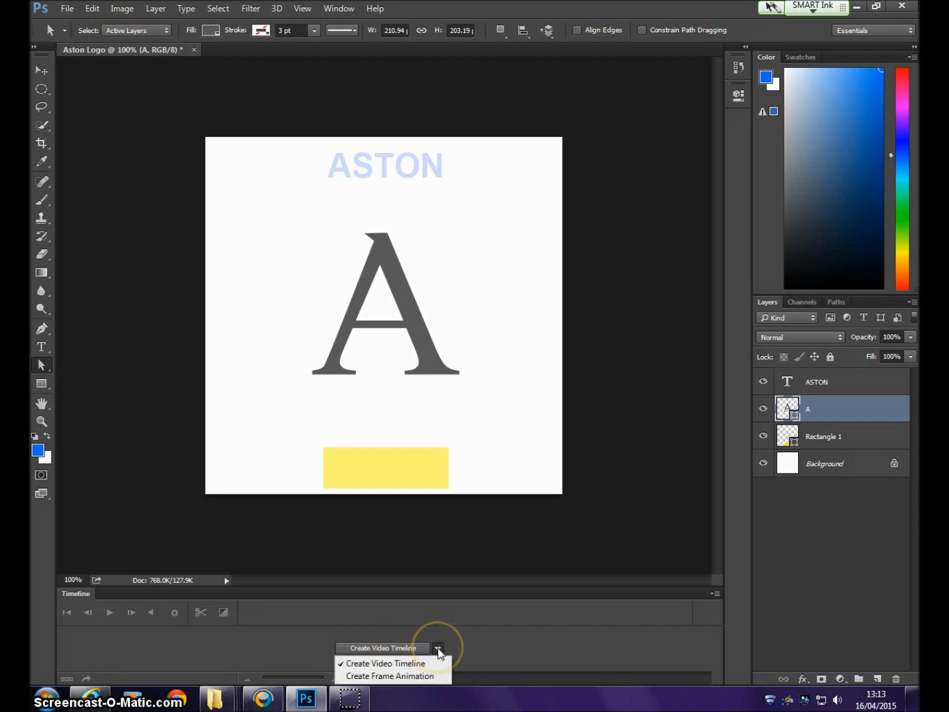
pyautogui.click(401, 677)
pyautogui.click(384, 649)
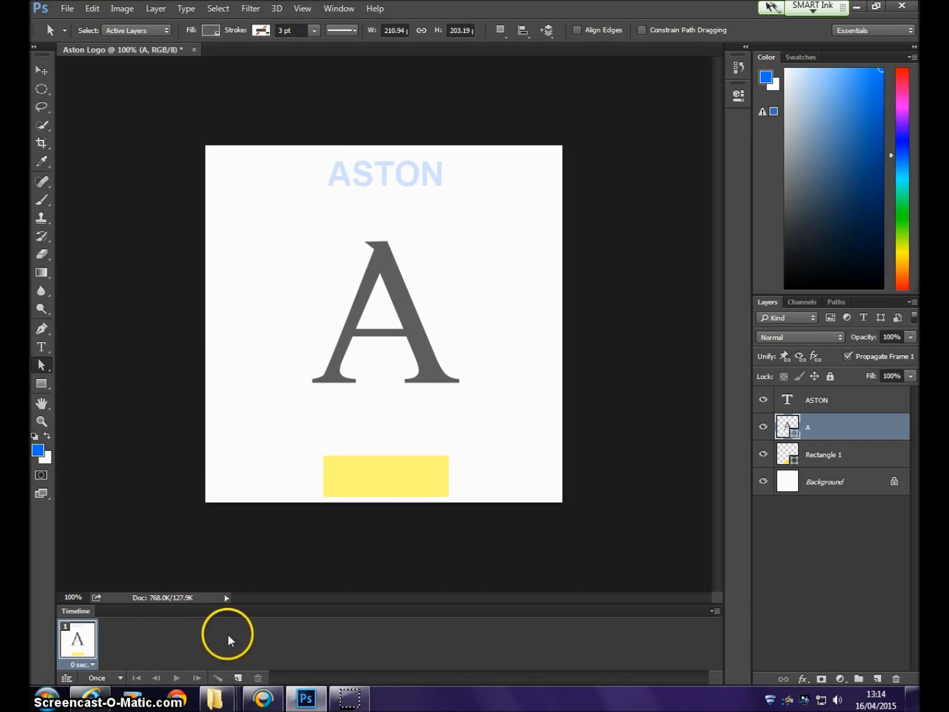
# - Duplicate the first animation frame and set frame 1's delay to 2 seconds
pyautogui.click(237, 678)
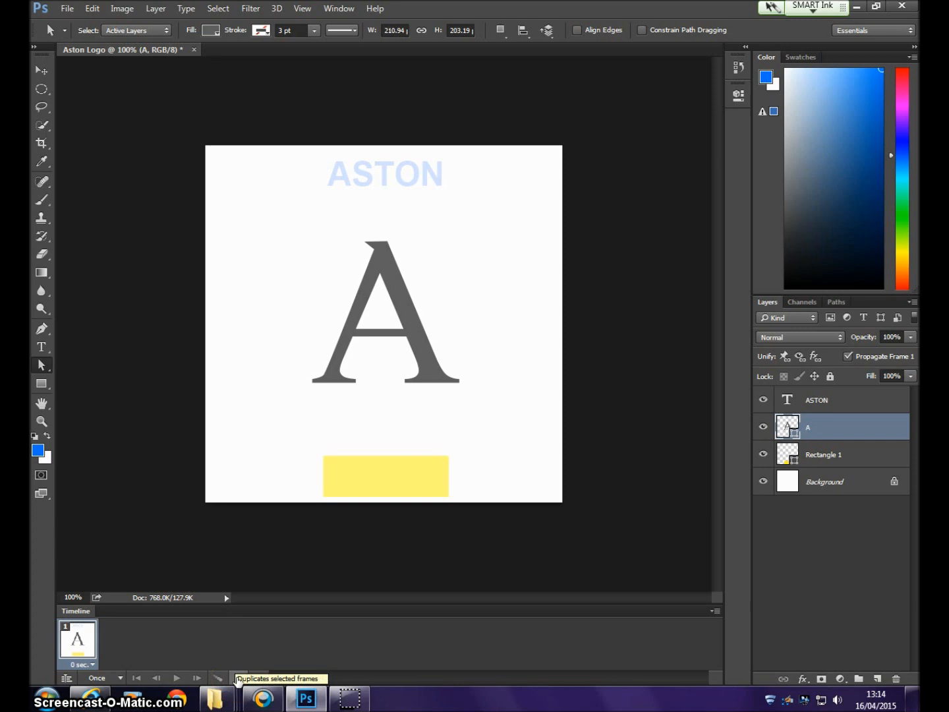
pyautogui.click(238, 678)
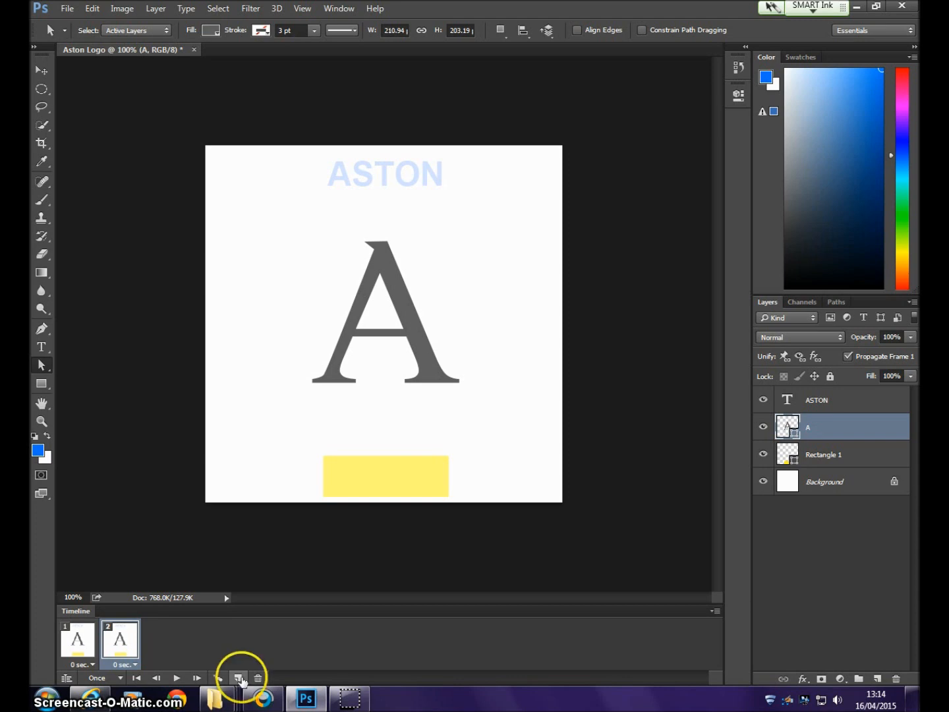
pyautogui.click(93, 665)
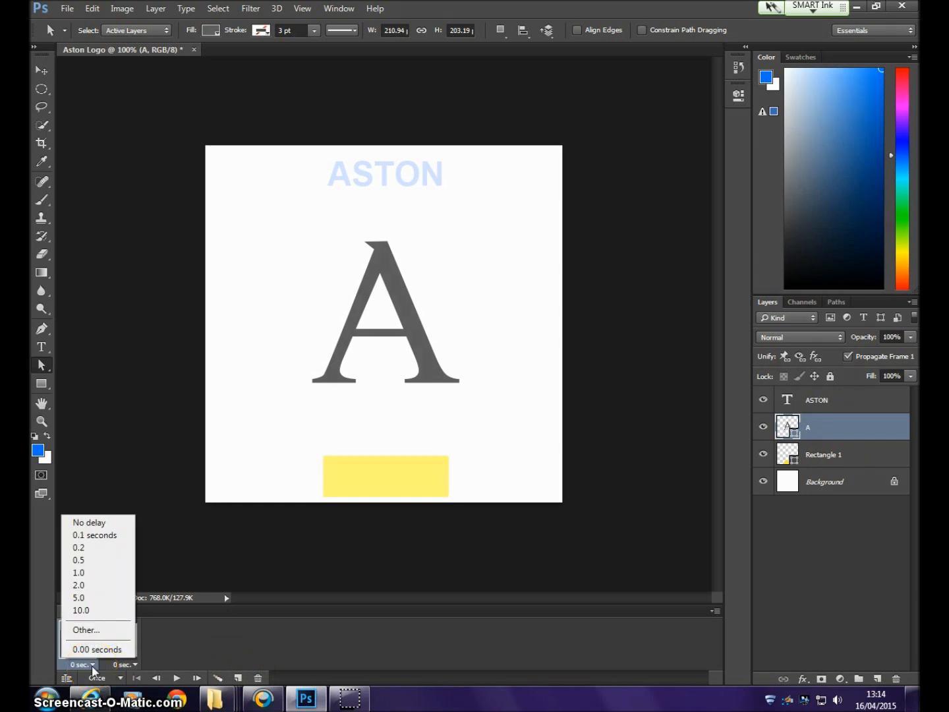
pyautogui.click(99, 586)
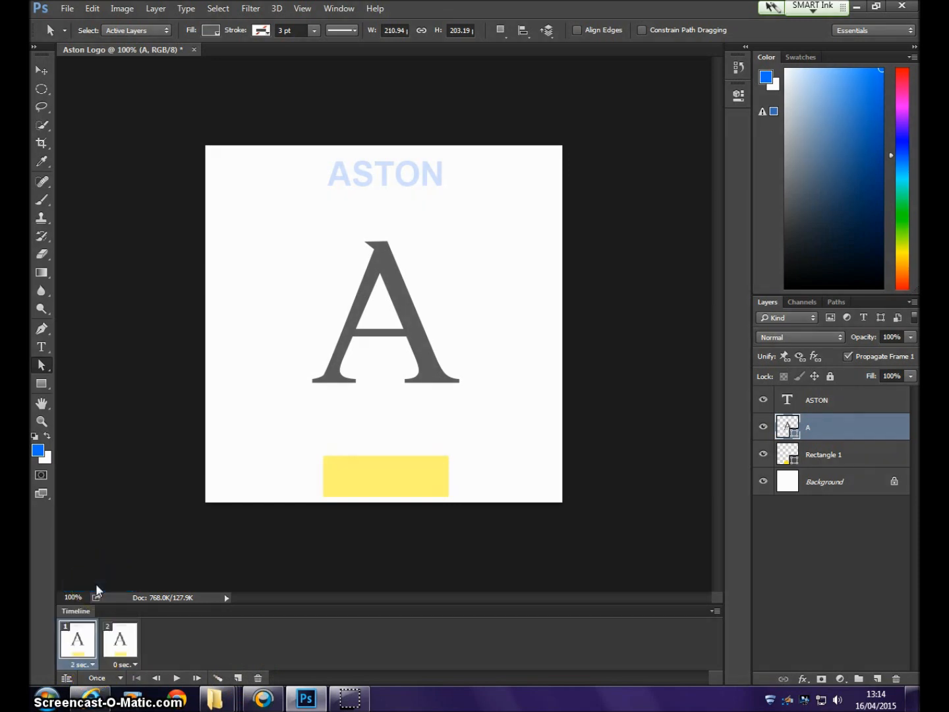
# - In frame 2, move the ASTON text straight down onto the crossbar of the A and set its fill to 100%
pyautogui.click(124, 644)
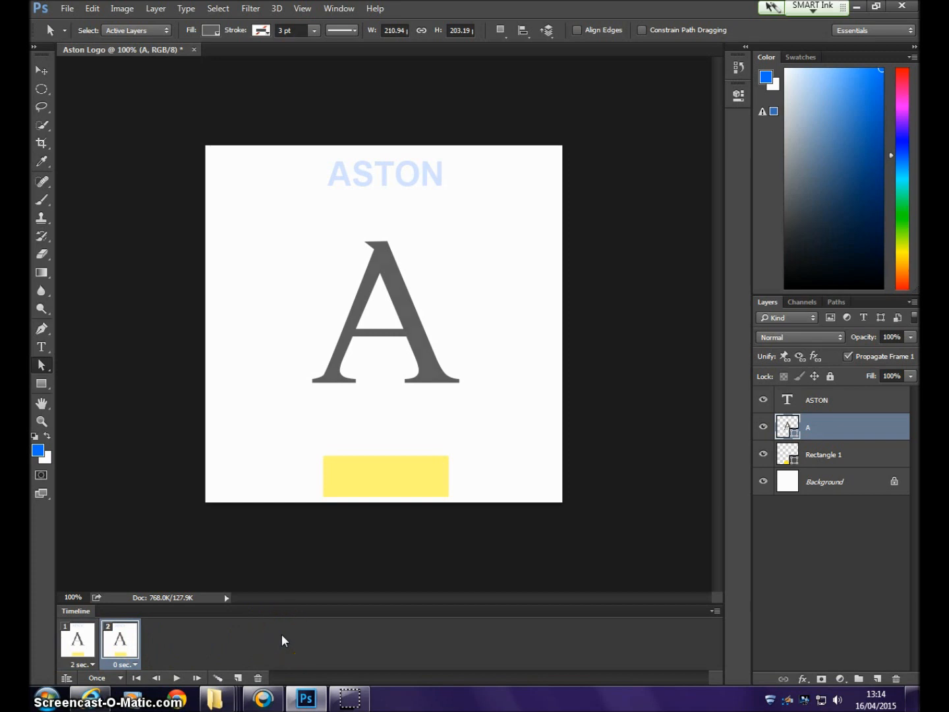
pyautogui.click(43, 69)
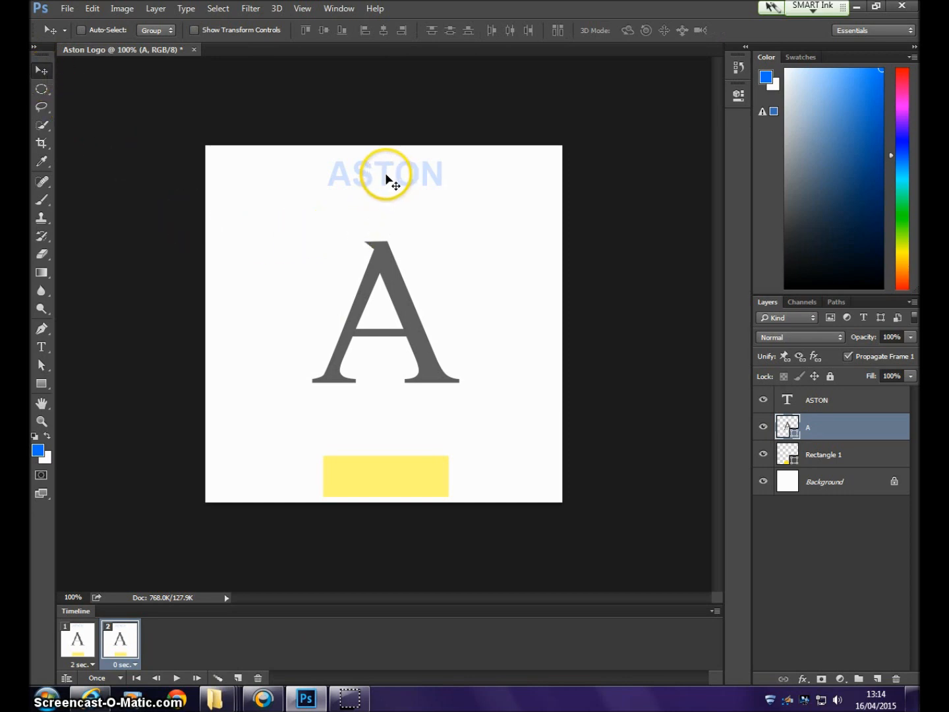
pyautogui.moveTo(387, 178)
pyautogui.mouseDown()
pyautogui.moveTo(388, 197)
pyautogui.moveTo(386, 170)
pyautogui.mouseUp()
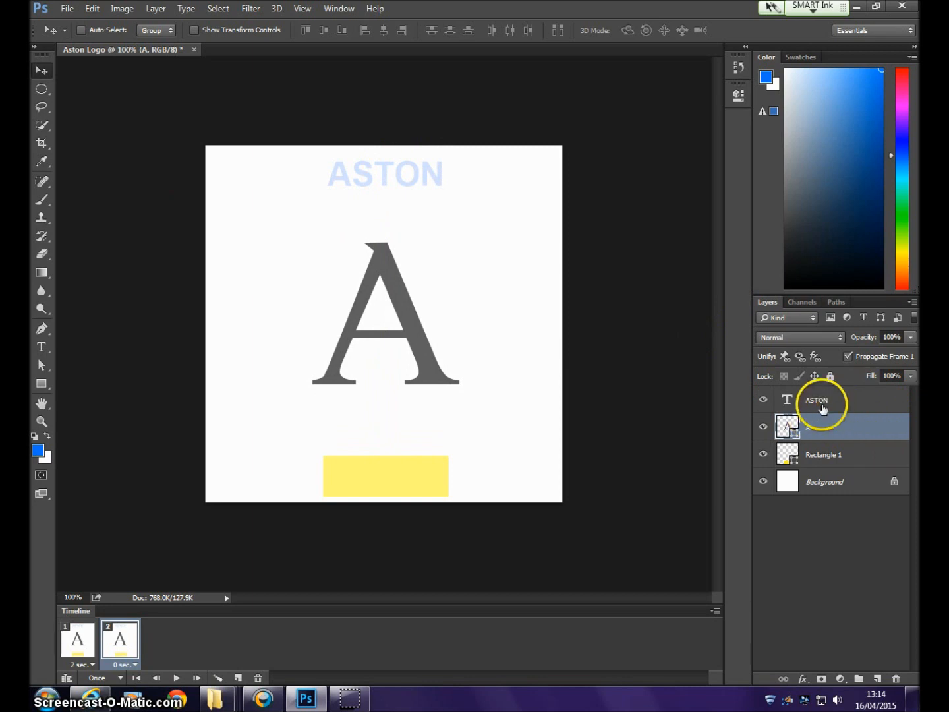
pyautogui.click(824, 401)
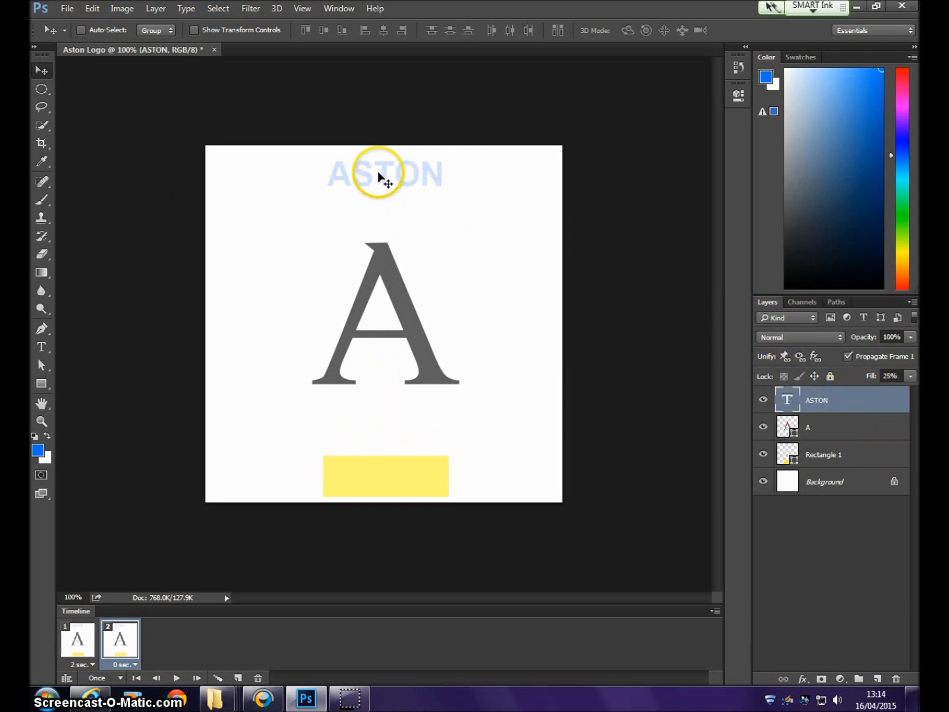
pyautogui.moveTo(386, 176); pyautogui.dragTo(386, 332)
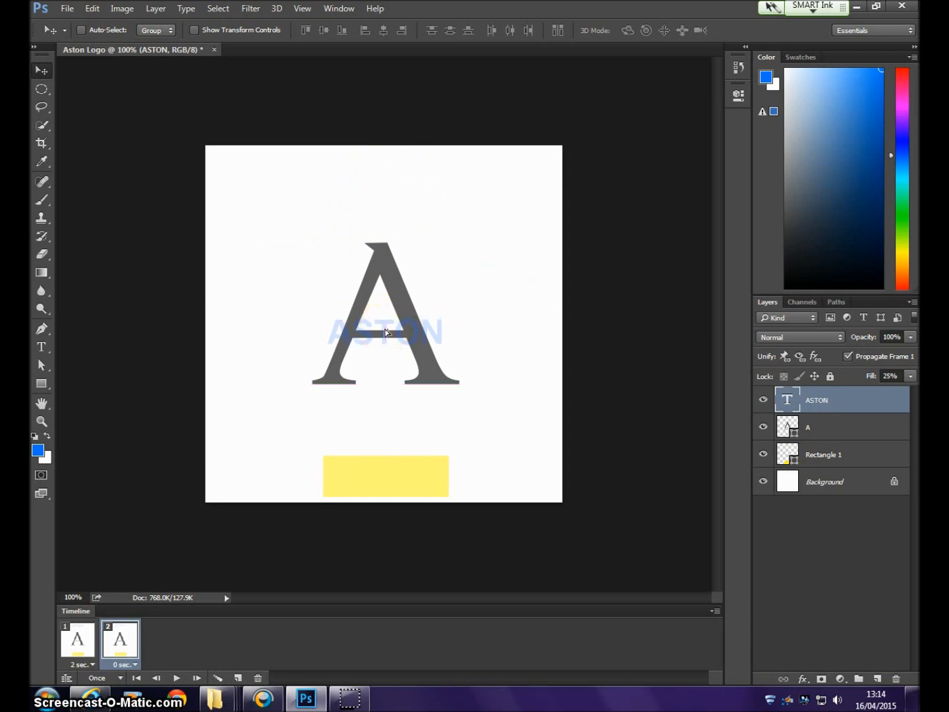
pyautogui.click(910, 377)
pyautogui.moveTo(861, 393); pyautogui.dragTo(917, 400)
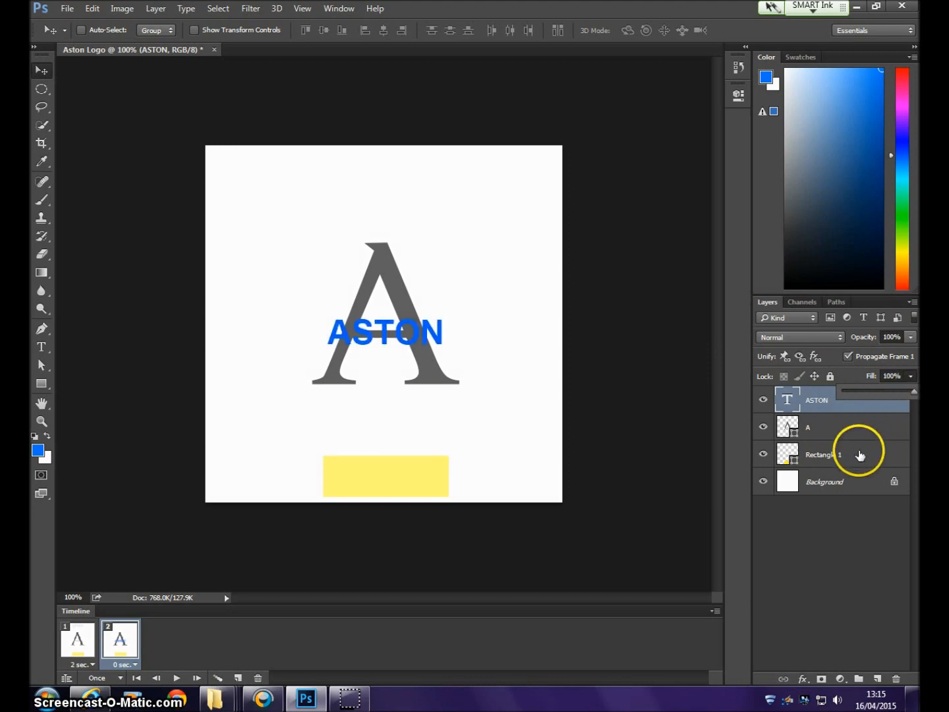
# - In frame 2, move the yellow Rectangle 1 up behind the ASTON text and set its fill to 100%
pyautogui.click(860, 455)
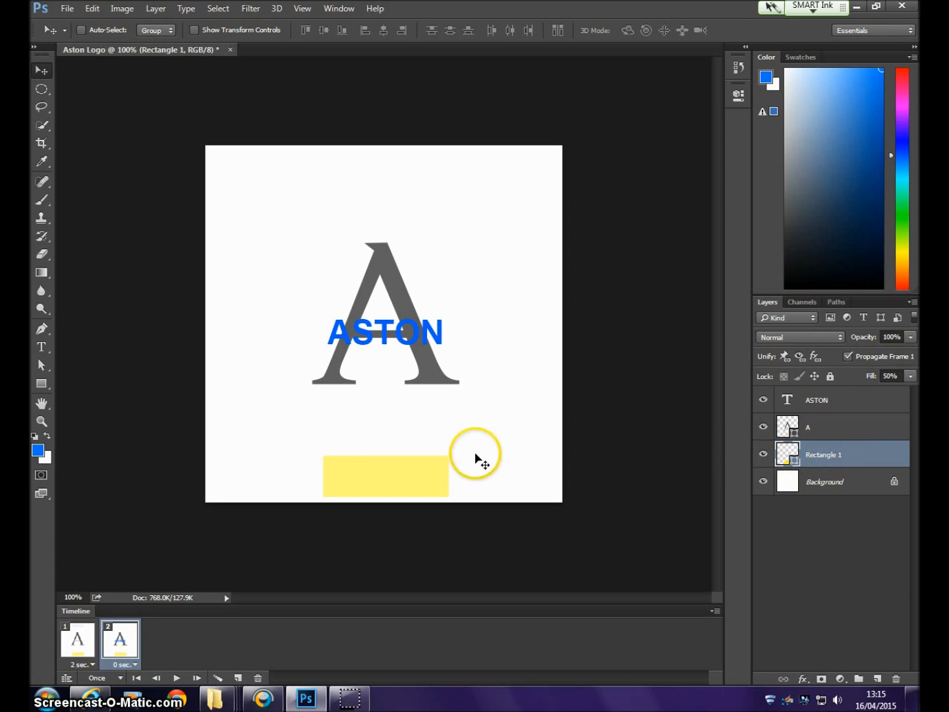
pyautogui.moveTo(409, 483); pyautogui.dragTo(409, 336)
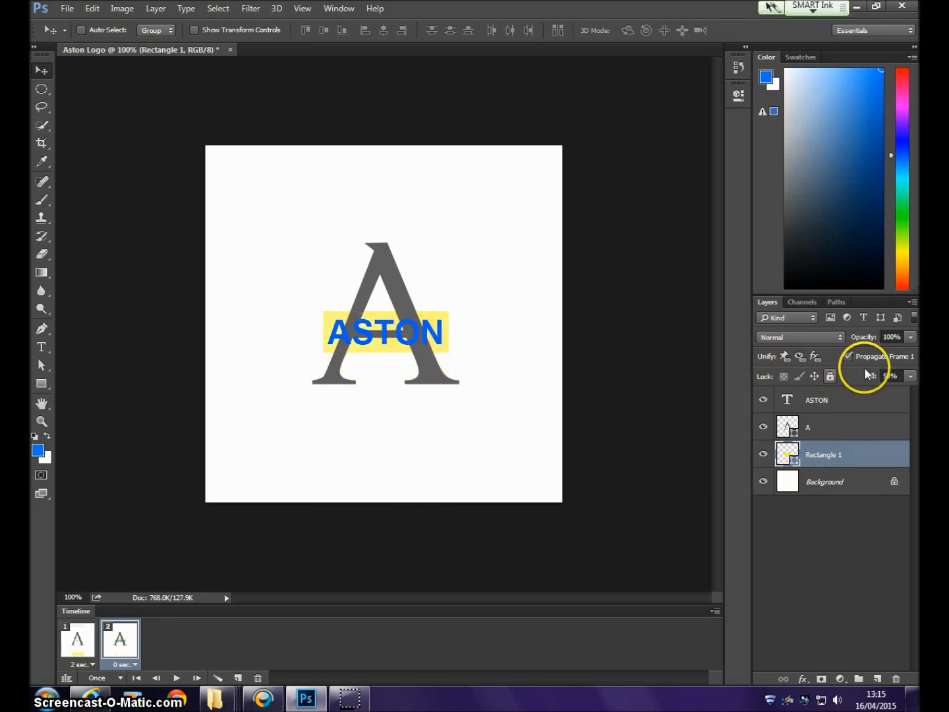
pyautogui.click(911, 377)
pyautogui.moveTo(880, 392); pyautogui.dragTo(893, 394)
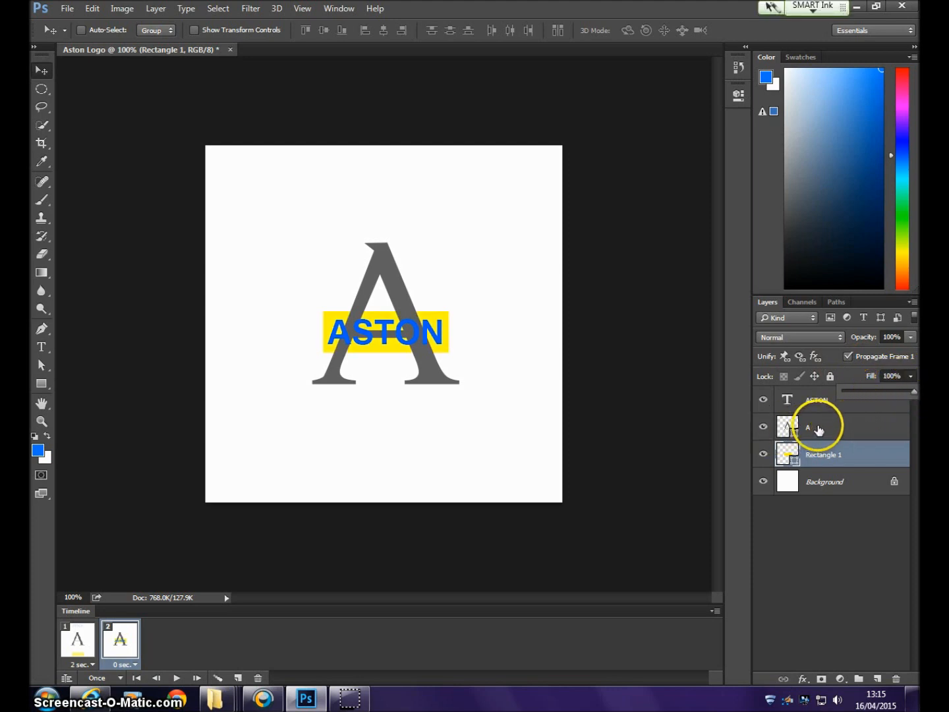
# - Reorder the layers so Rectangle 1 sits above the A layer and below the ASTON text
pyautogui.click(842, 456)
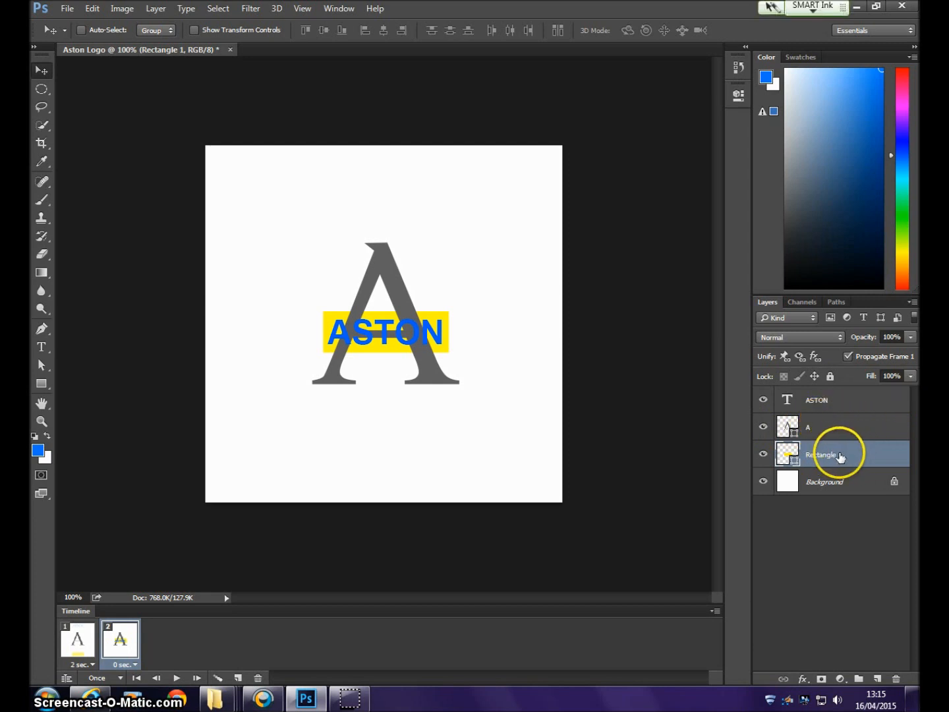
pyautogui.moveTo(841, 457); pyautogui.dragTo(841, 425)
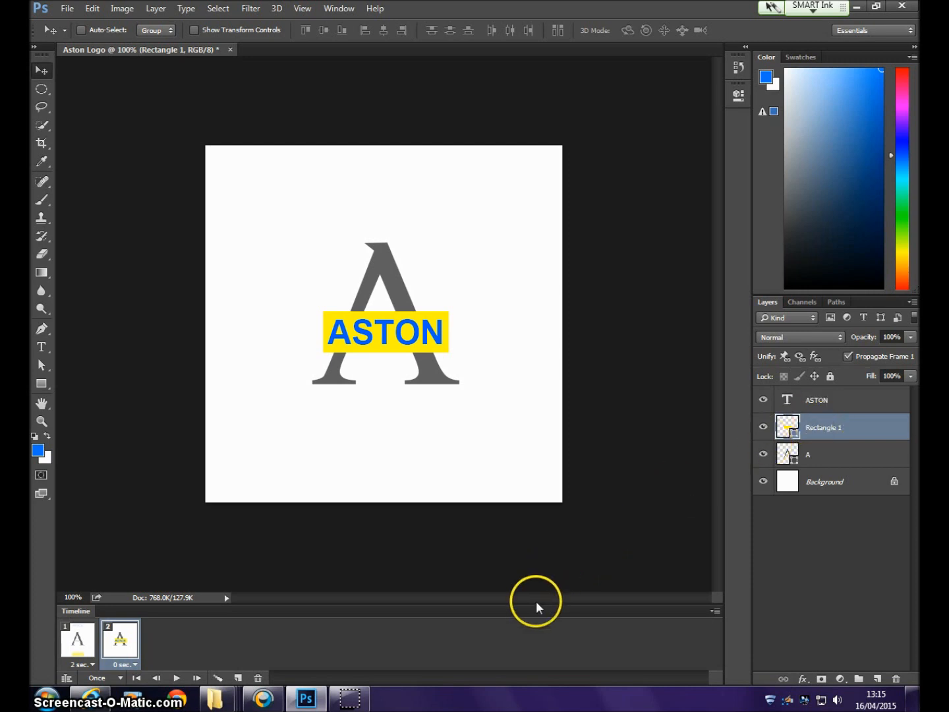
# - Set the animation to loop Forever, then preview its playback and stop it
pyautogui.click(121, 679)
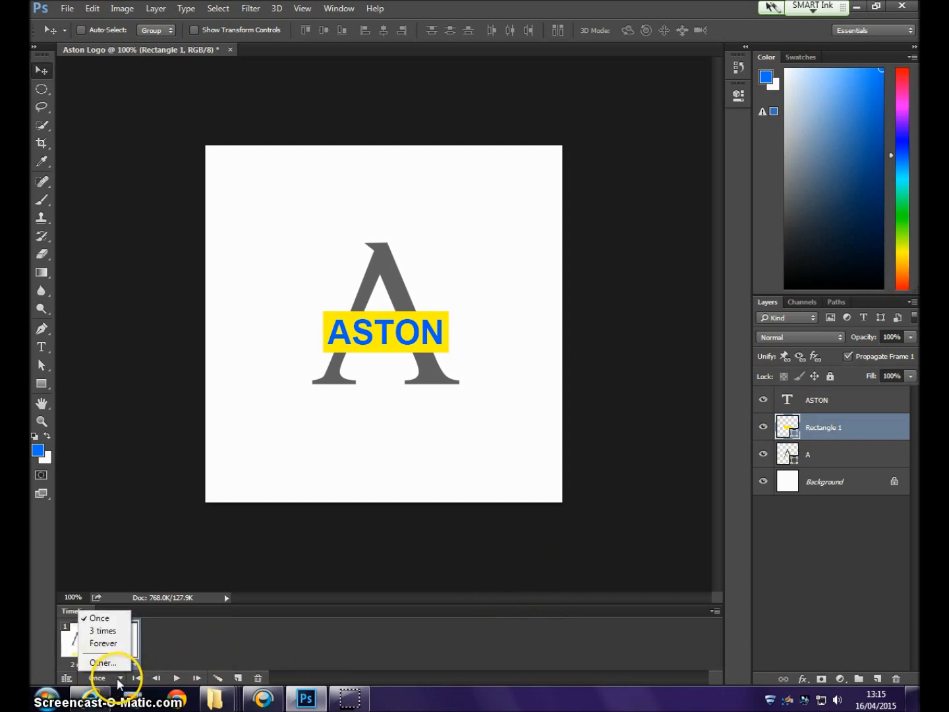
pyautogui.click(104, 648)
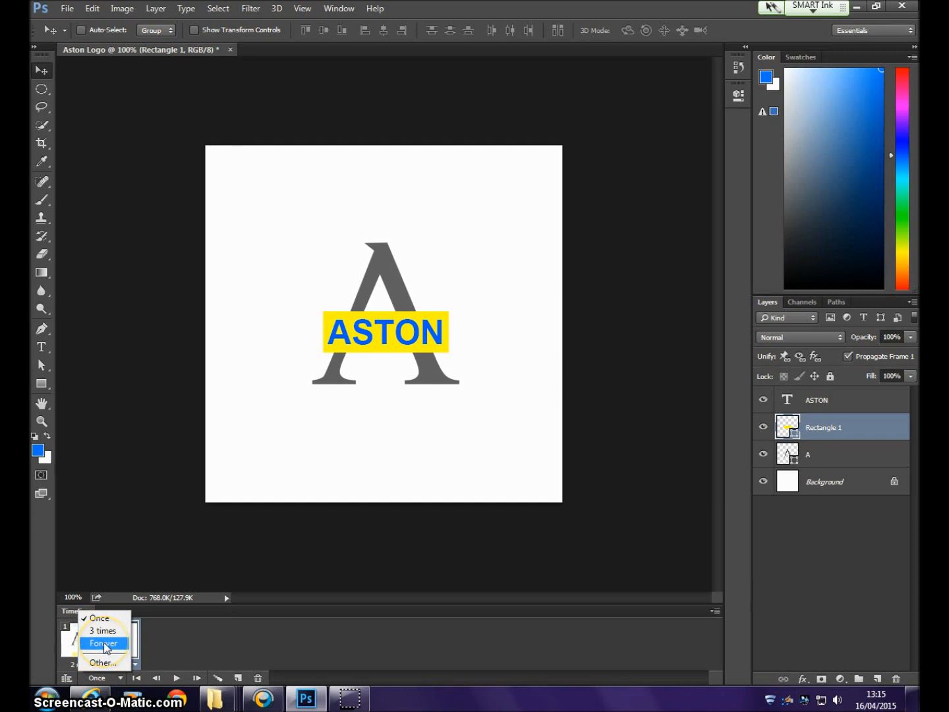
pyautogui.click(176, 678)
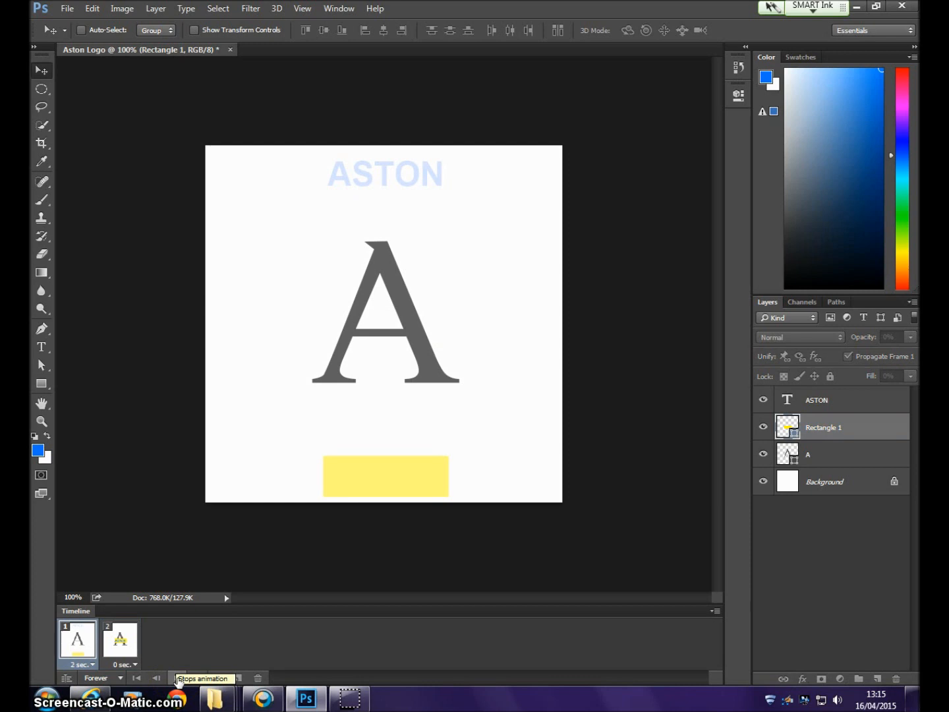
pyautogui.click(176, 678)
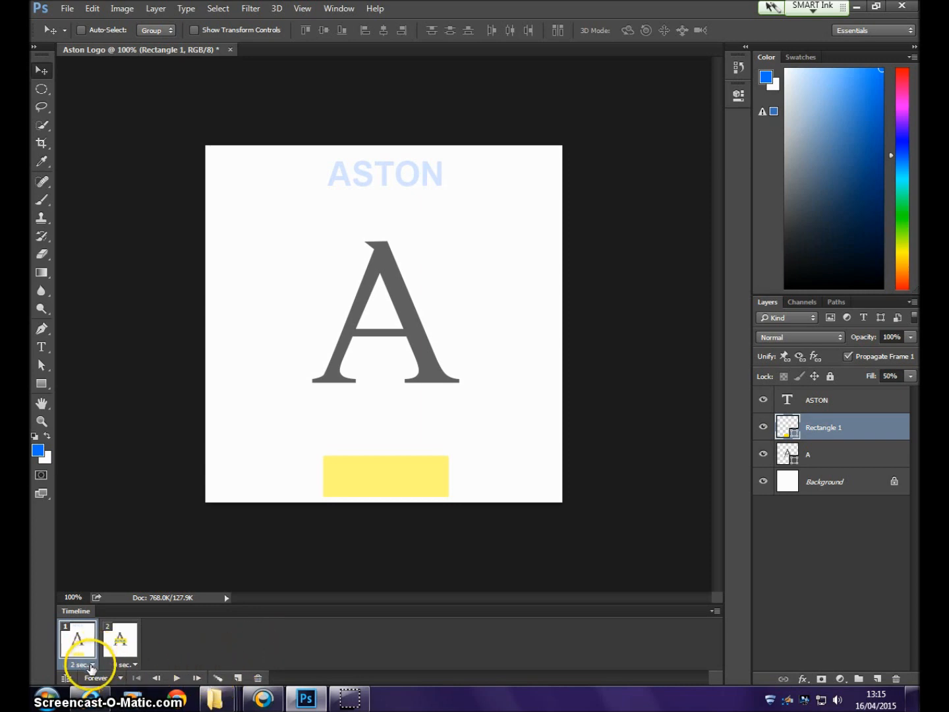
# - Set frame 1's delay to 0.1 seconds and tween it with the next frame, adding 10 frames for all layers with position, opacity and effects
pyautogui.click(91, 666)
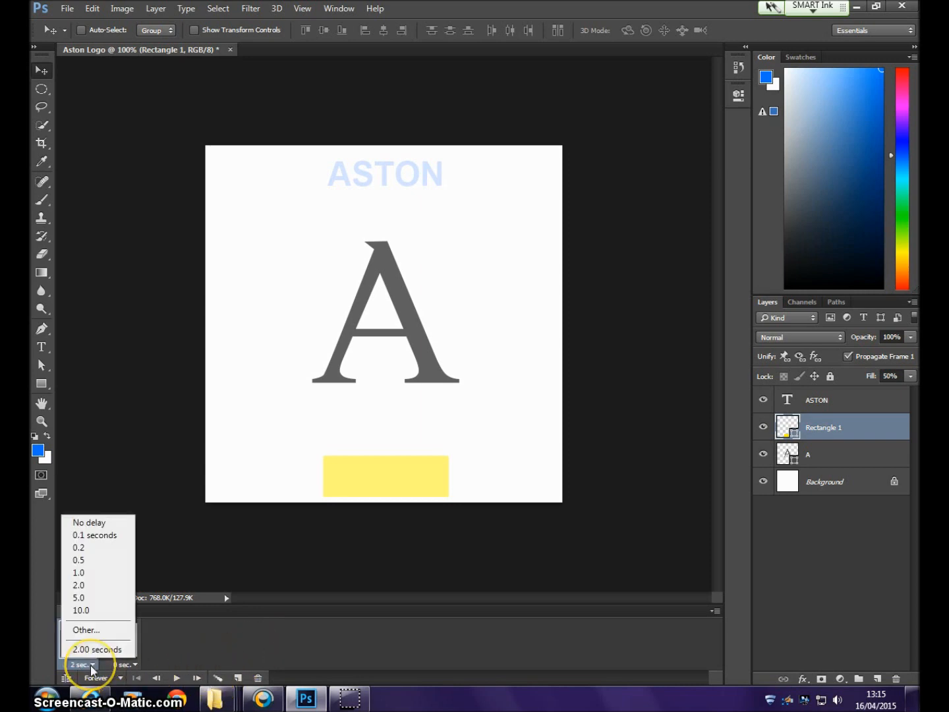
pyautogui.click(83, 535)
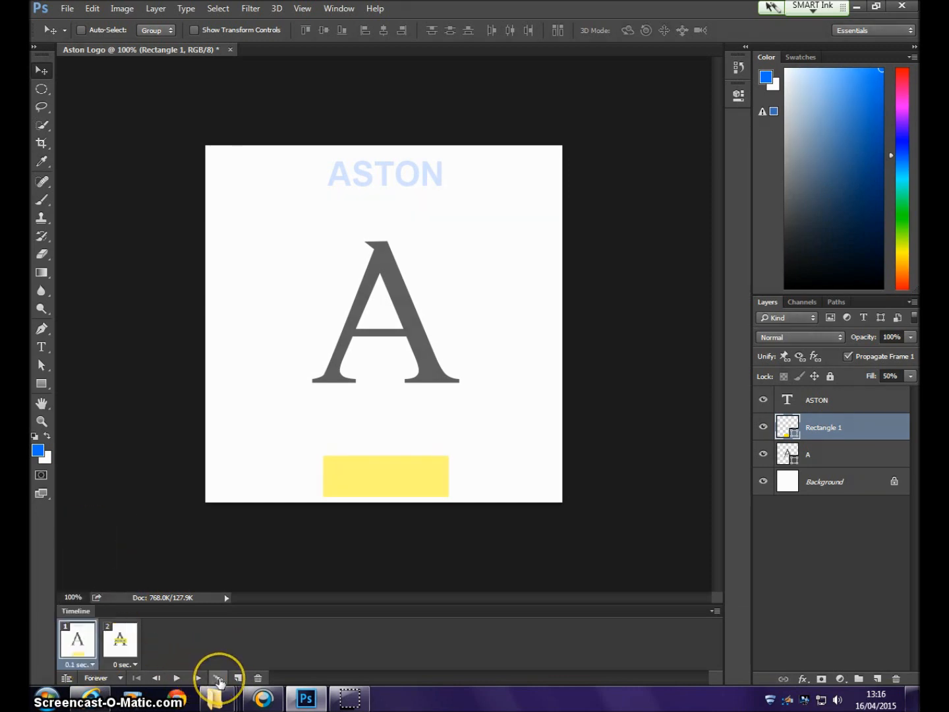
pyautogui.click(218, 679)
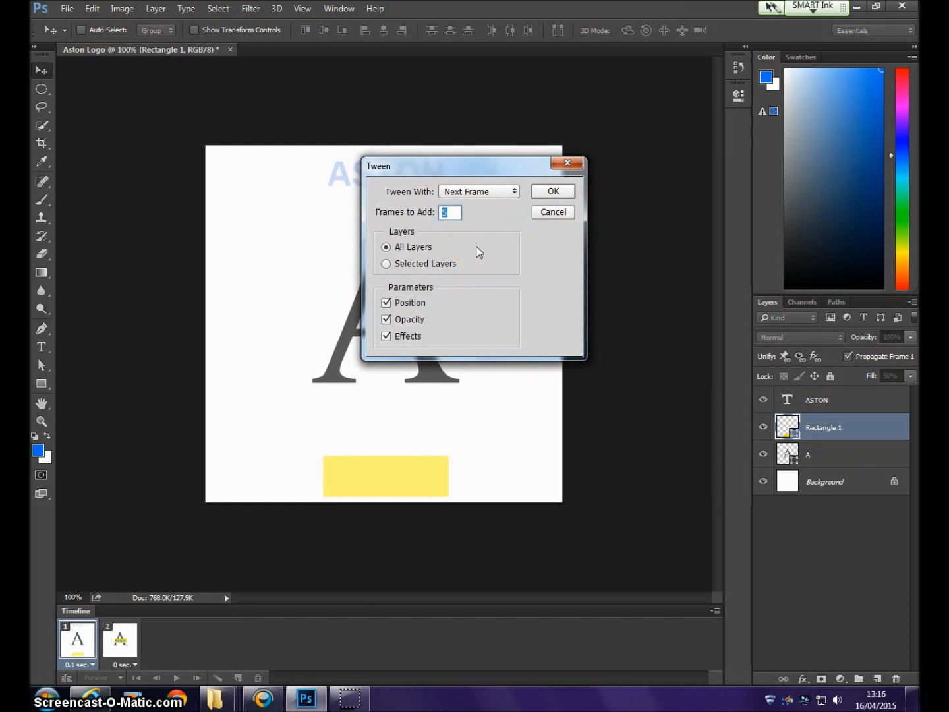
pyautogui.write('10')
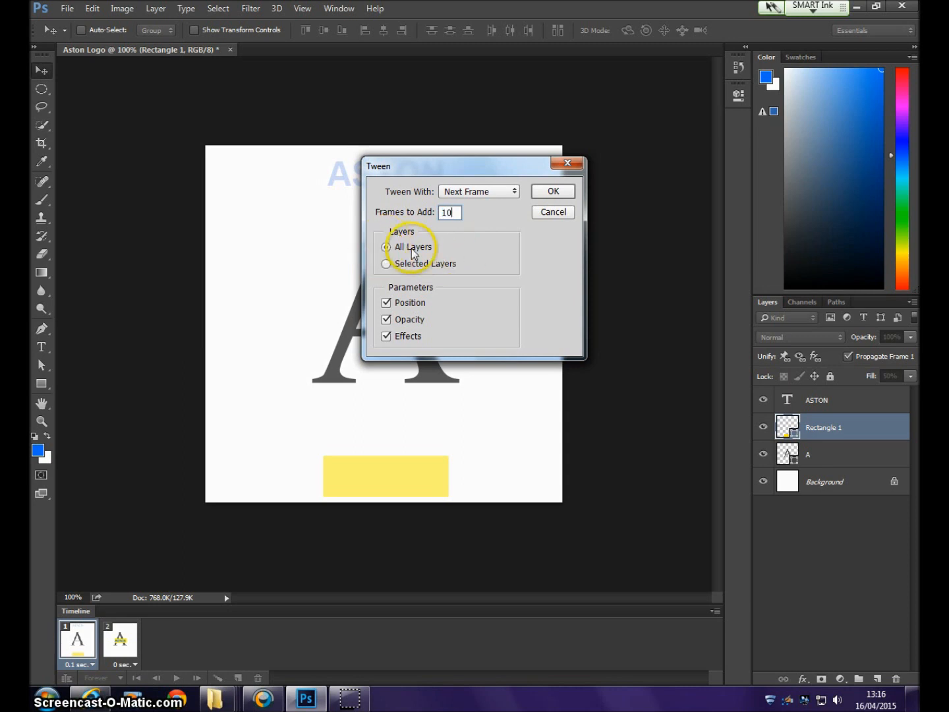
pyautogui.click(404, 303)
pyautogui.click(410, 320)
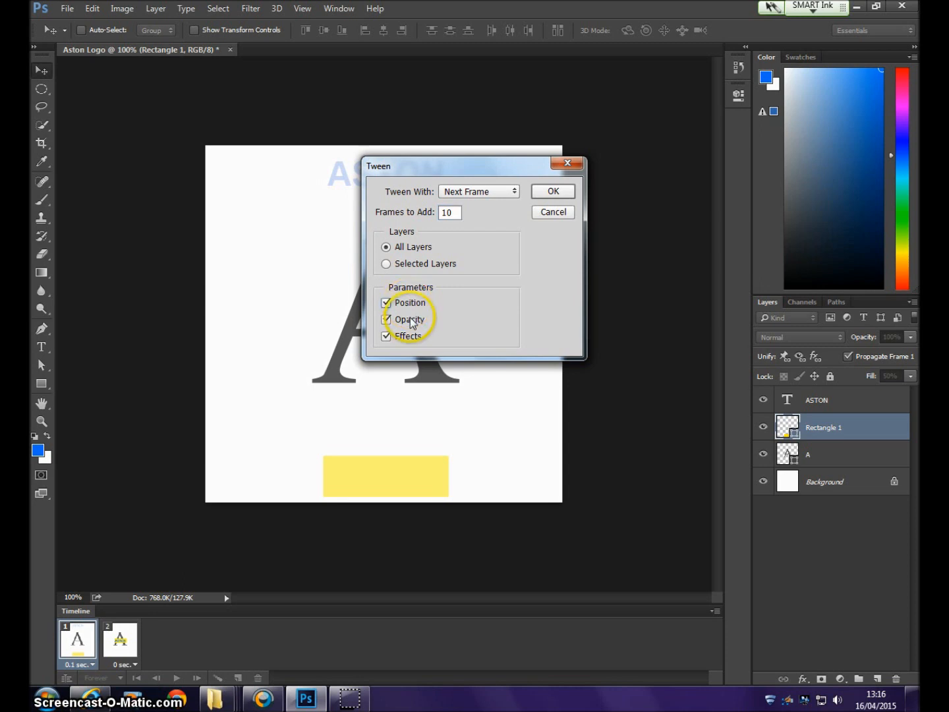
pyautogui.click(408, 337)
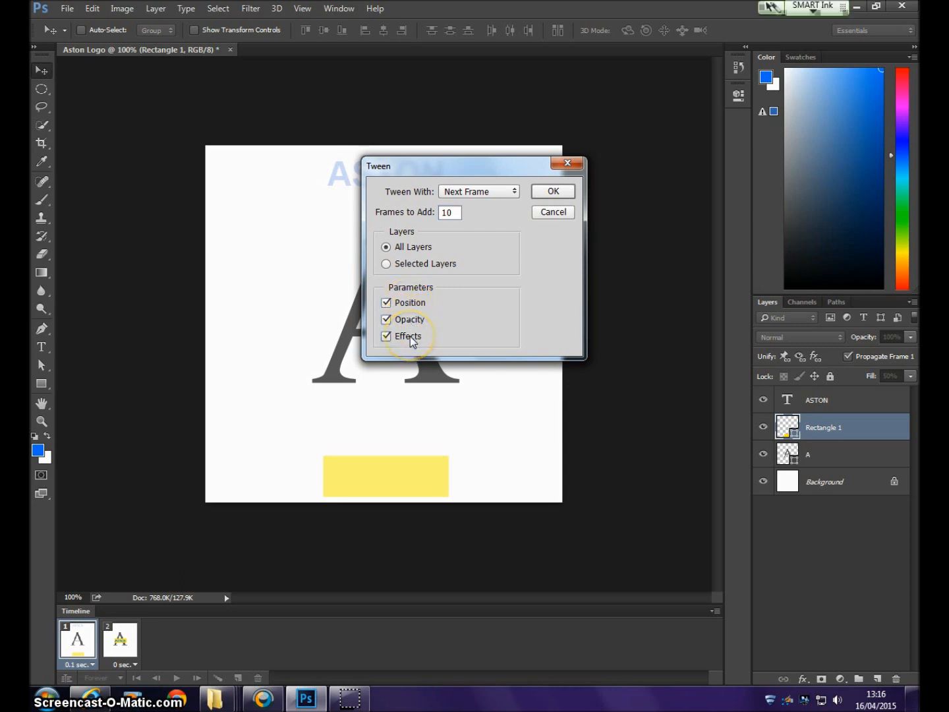
pyautogui.click(559, 190)
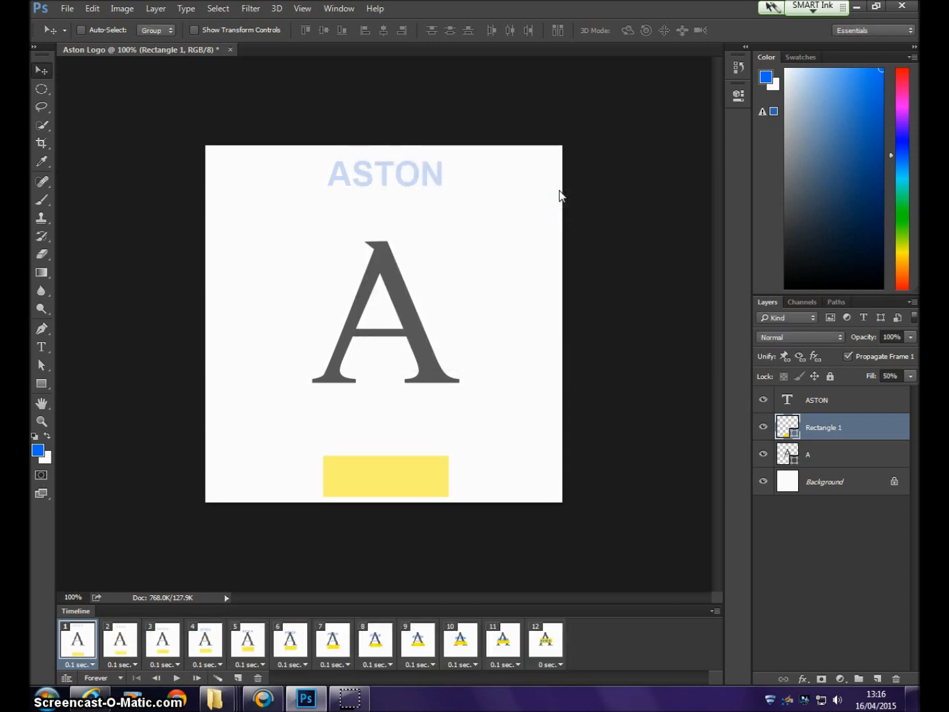
# - Step through the tweened frames from frame 2 onward and play the animation to check the motion
pyautogui.click(120, 642)
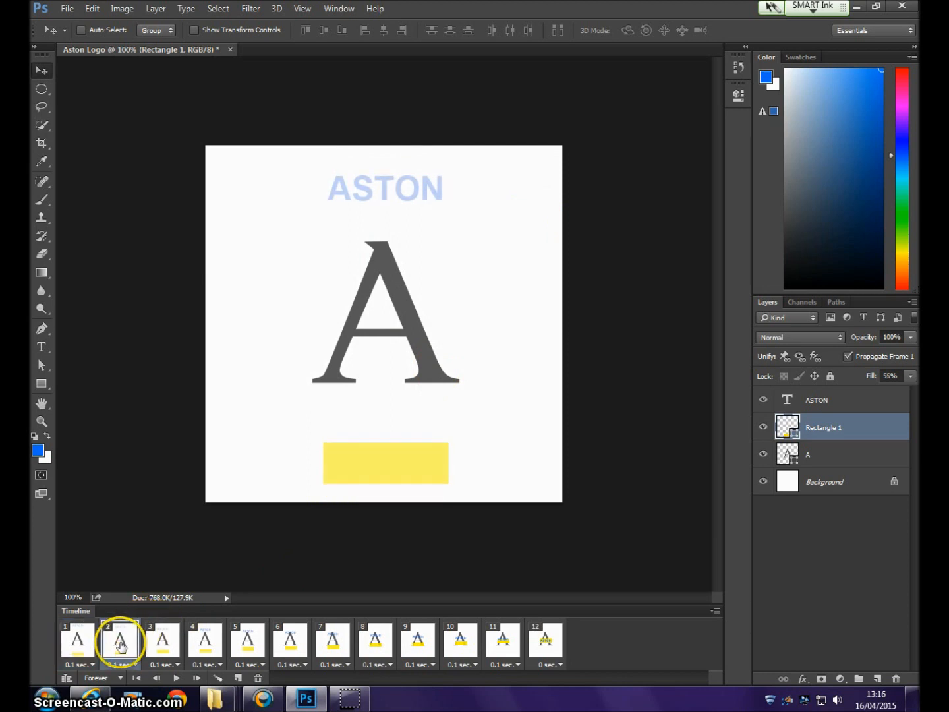
pyautogui.click(164, 644)
pyautogui.click(205, 644)
pyautogui.click(249, 645)
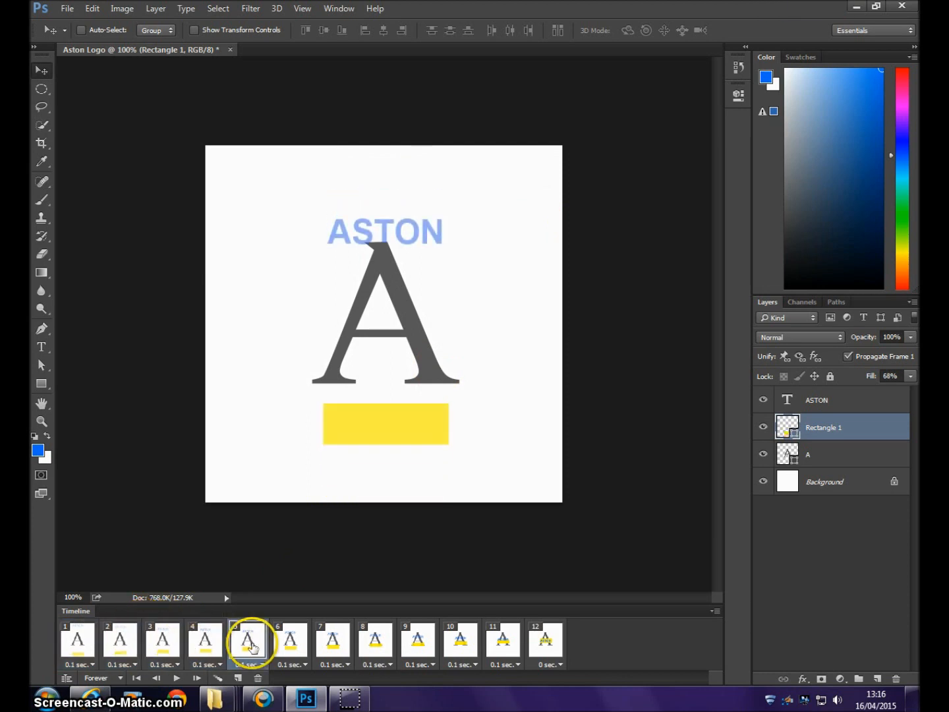
pyautogui.click(292, 643)
pyautogui.click(334, 643)
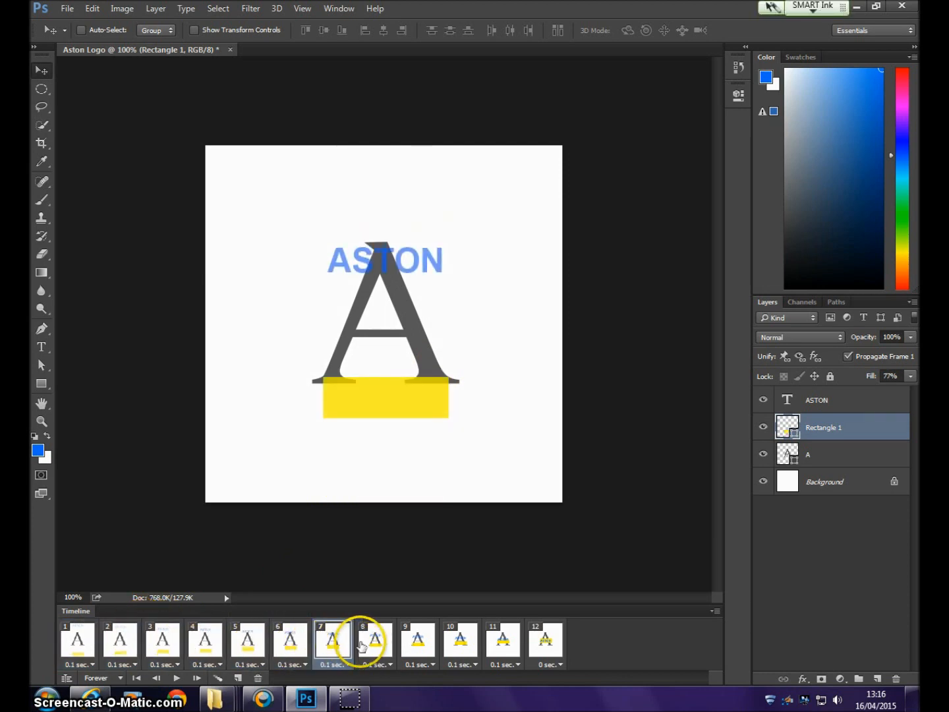
pyautogui.click(362, 644)
pyautogui.click(175, 679)
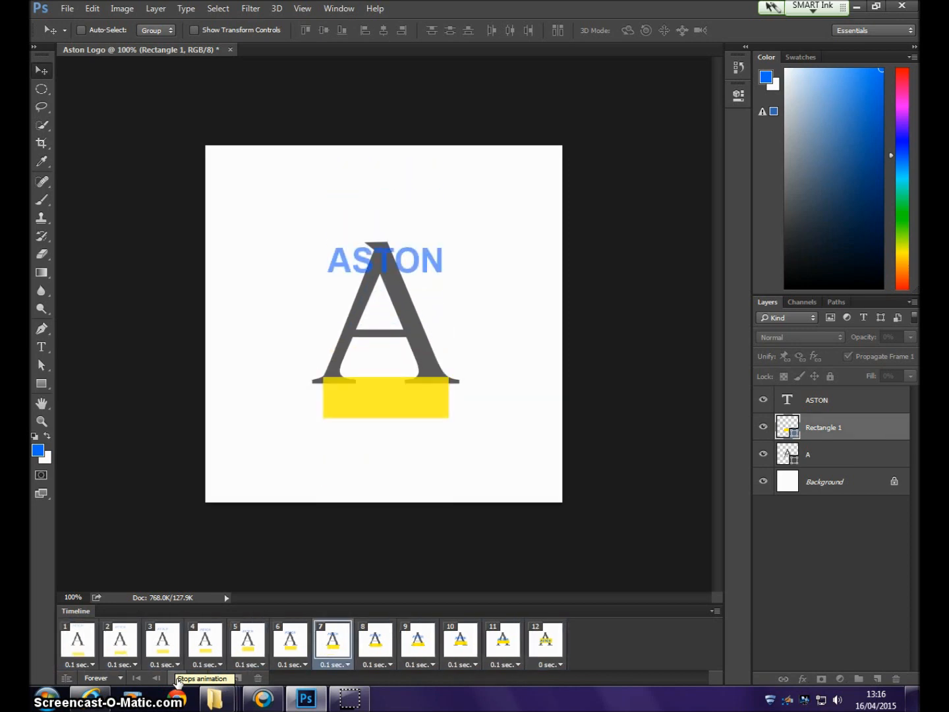
# - Stop the playback and duplicate frame 12 to add a new frame at the end of the animation
pyautogui.click(177, 678)
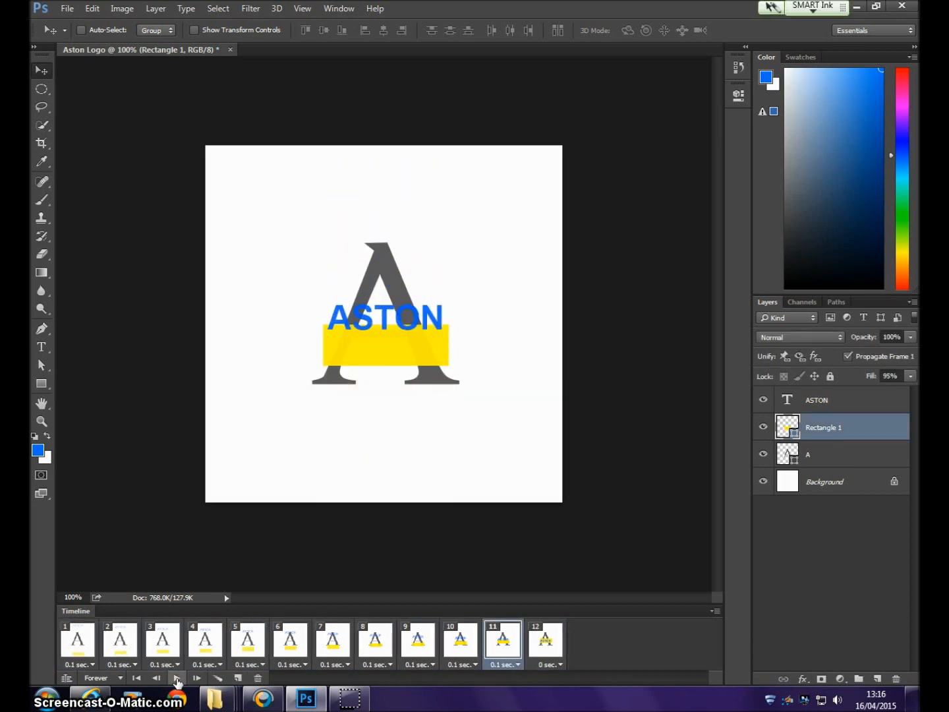
pyautogui.click(555, 659)
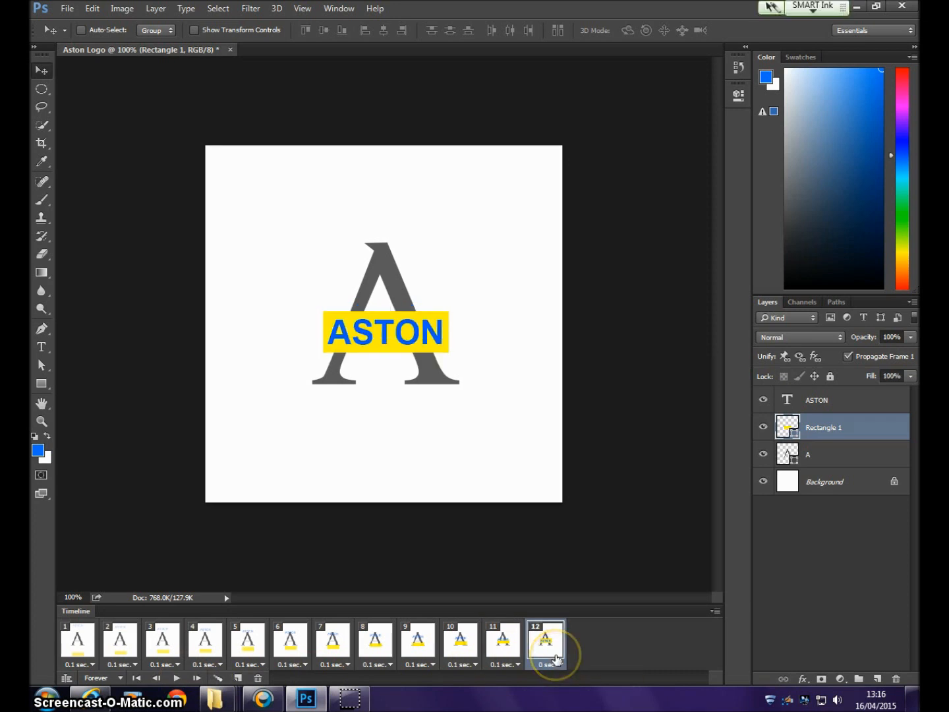
pyautogui.click(239, 679)
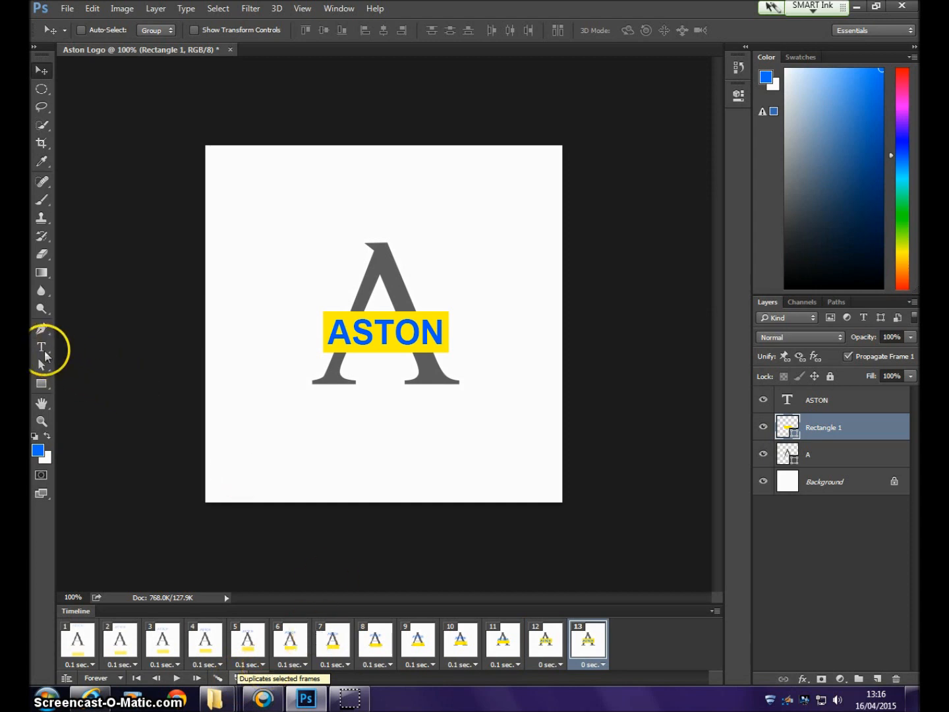
# - Add the text "academy" in a wide text box below the letter A, using Times New Roman Regular at 60 pt
pyautogui.click(42, 347)
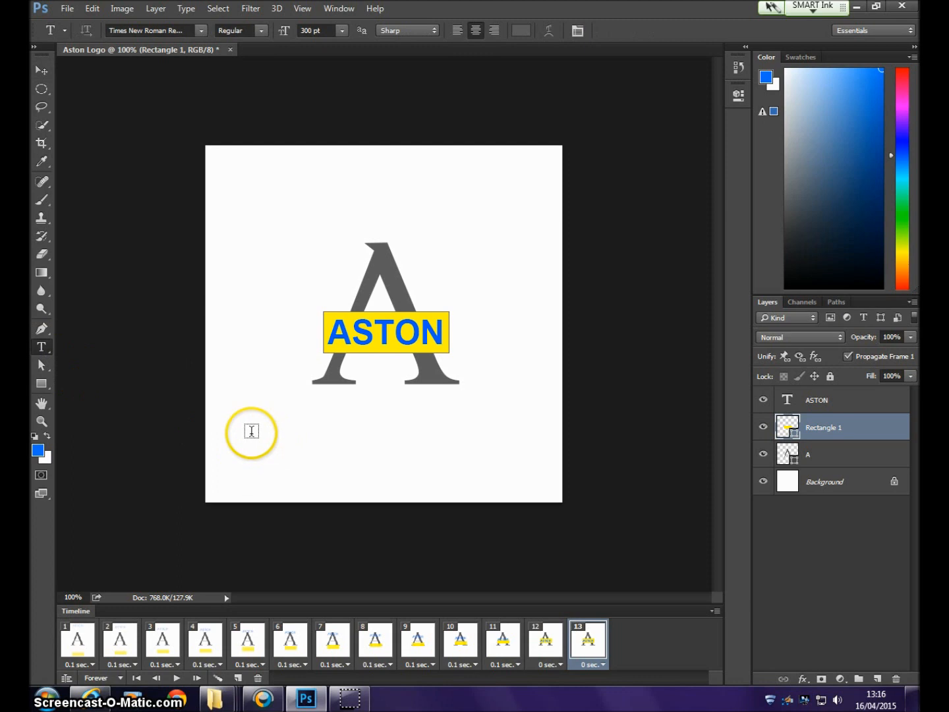
pyautogui.moveTo(252, 426); pyautogui.dragTo(535, 476)
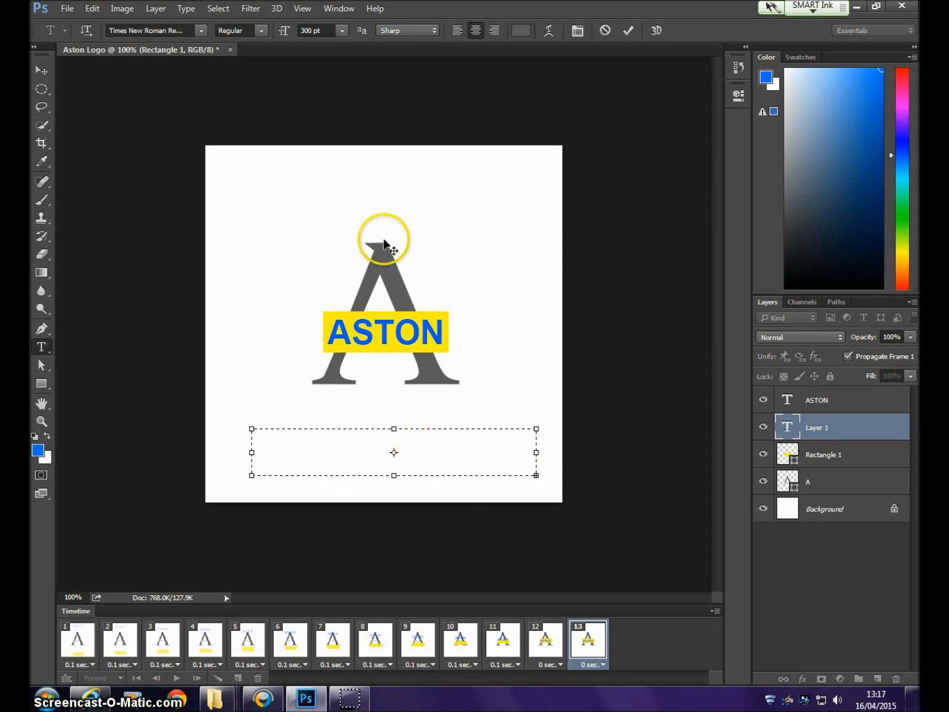
pyautogui.click(341, 30)
pyautogui.click(334, 206)
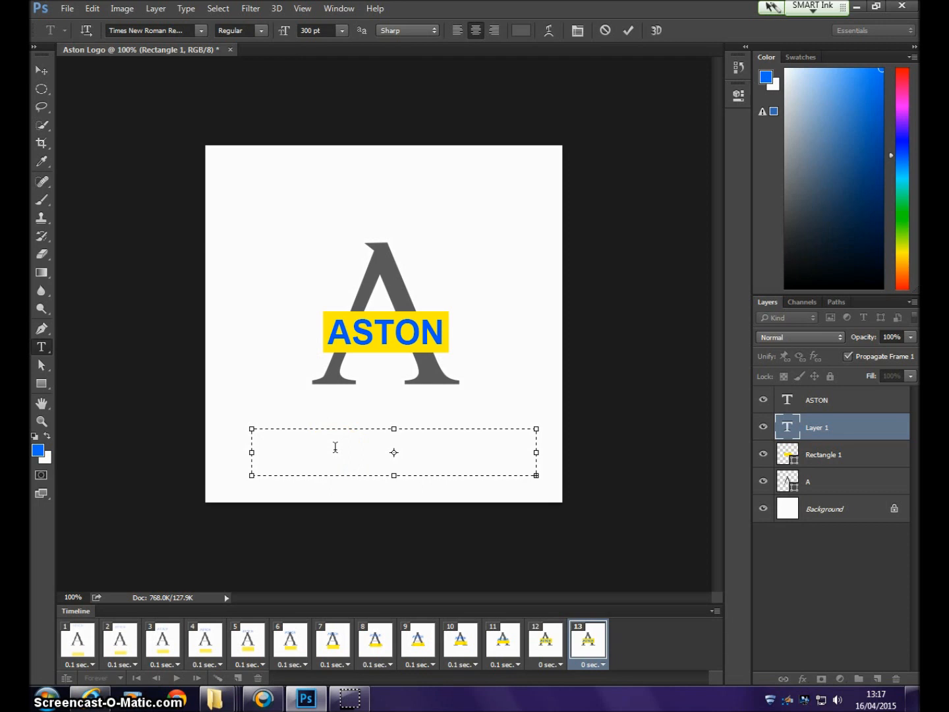
pyautogui.click(341, 30)
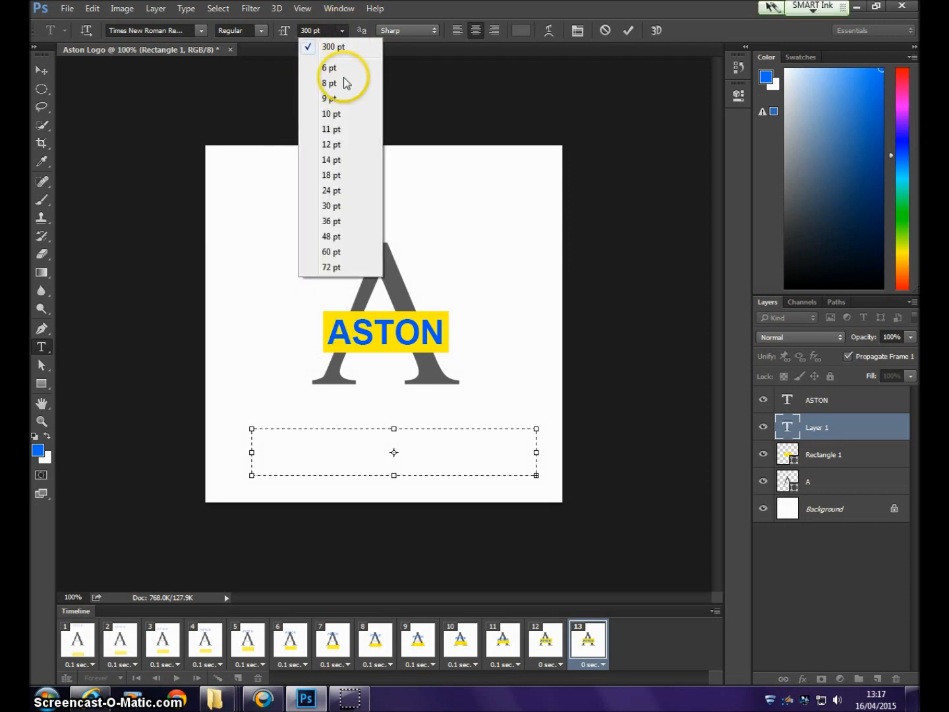
pyautogui.click(336, 205)
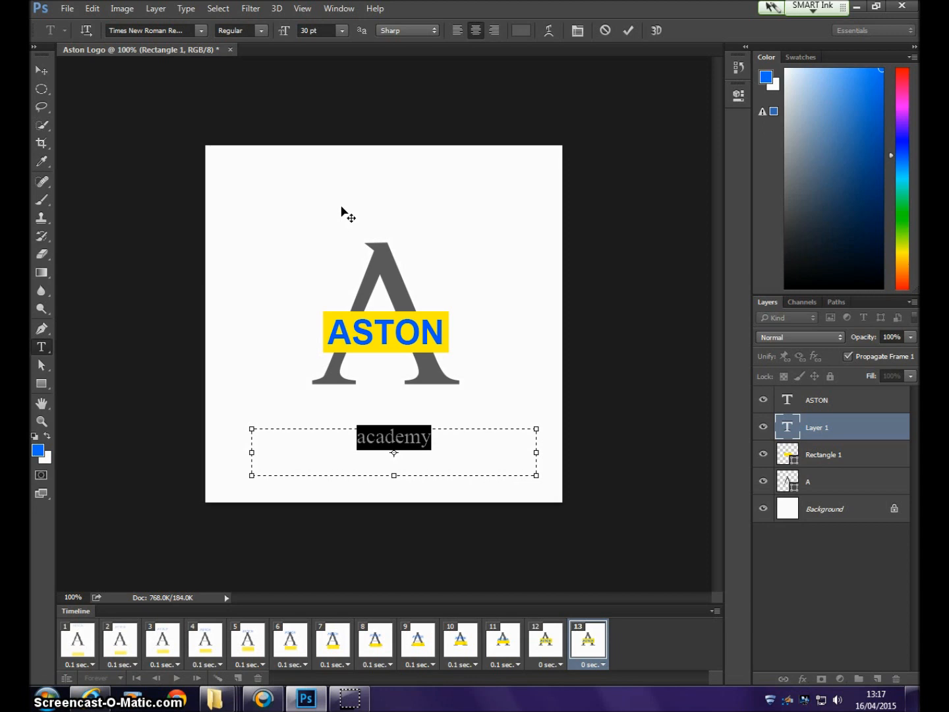
pyautogui.click(341, 30)
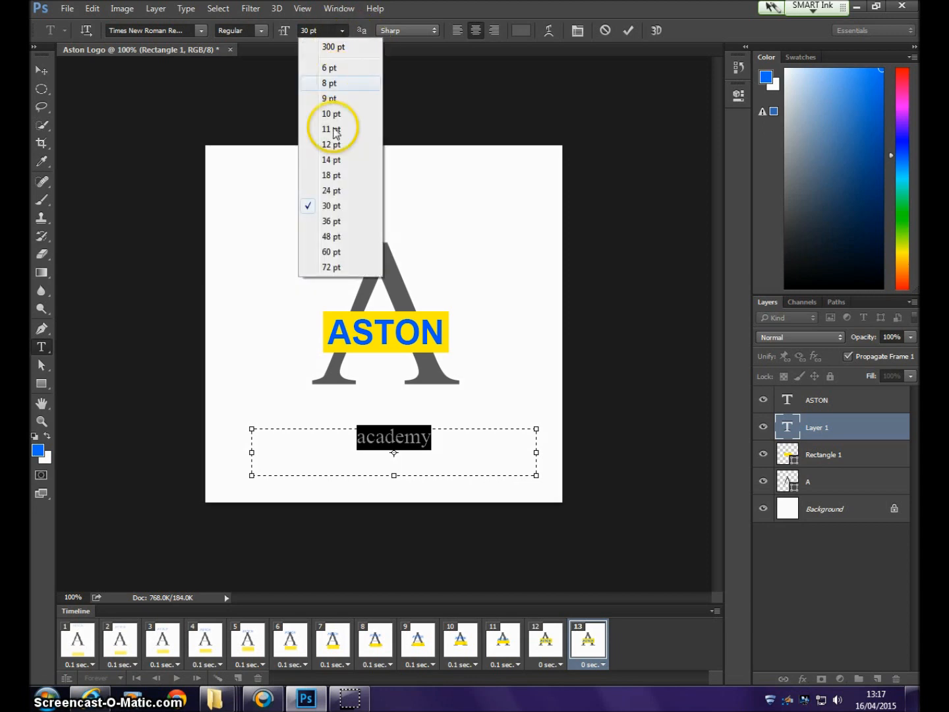
pyautogui.click(331, 252)
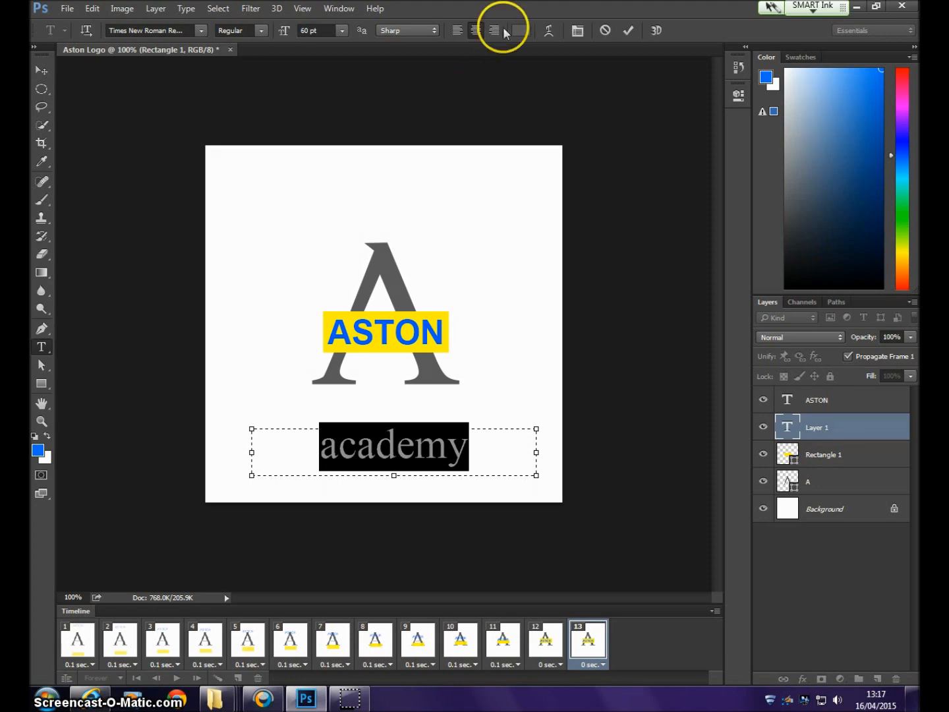
# - Change the academy text's color to a bright blue matching the ASTON text and commit the text
pyautogui.click(525, 31)
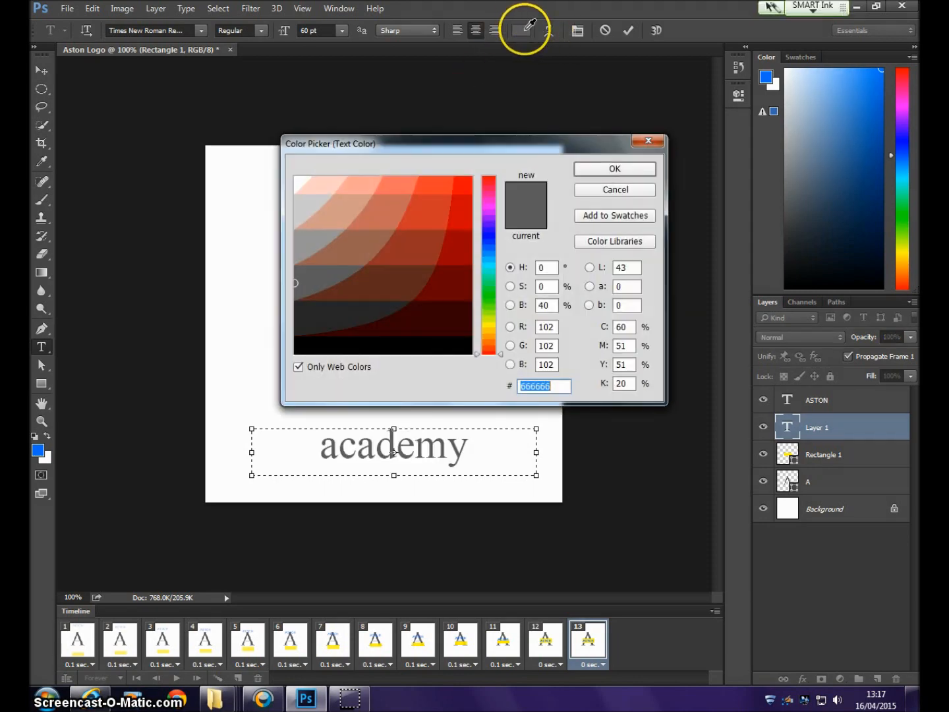
pyautogui.click(489, 247)
pyautogui.click(465, 185)
pyautogui.click(596, 173)
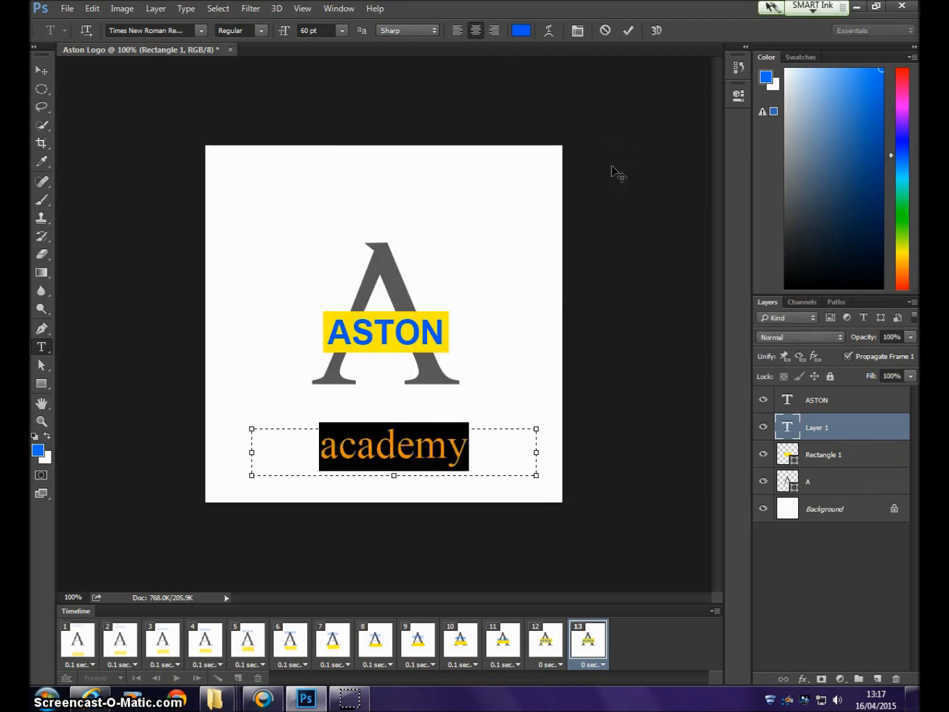
pyautogui.click(628, 30)
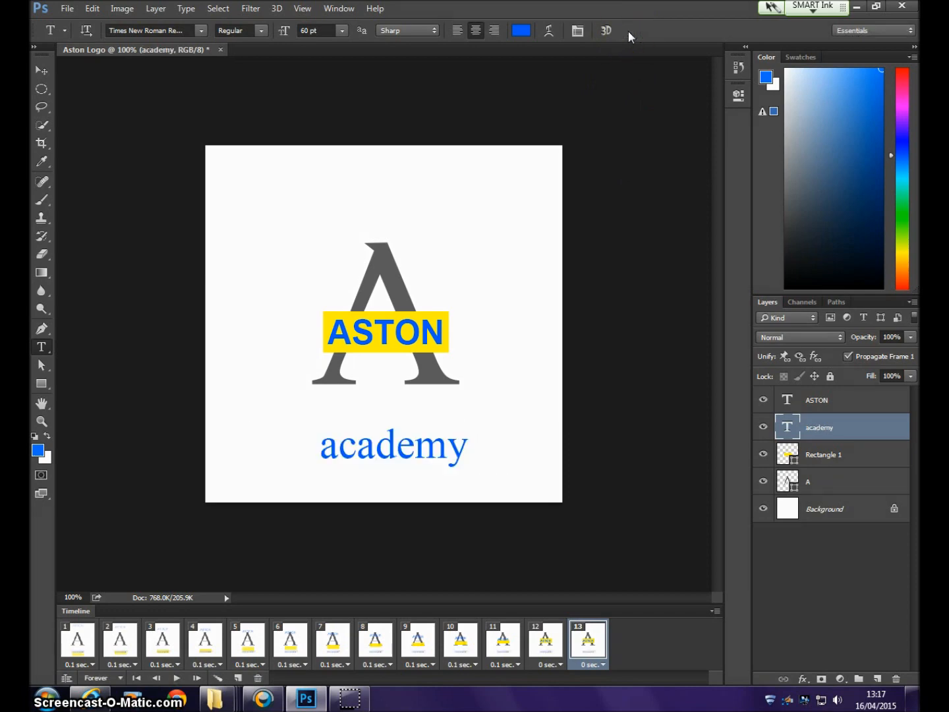
# - Hide the academy layer from frame 1 onward and make it visible again only in frame 13
pyautogui.click(80, 640)
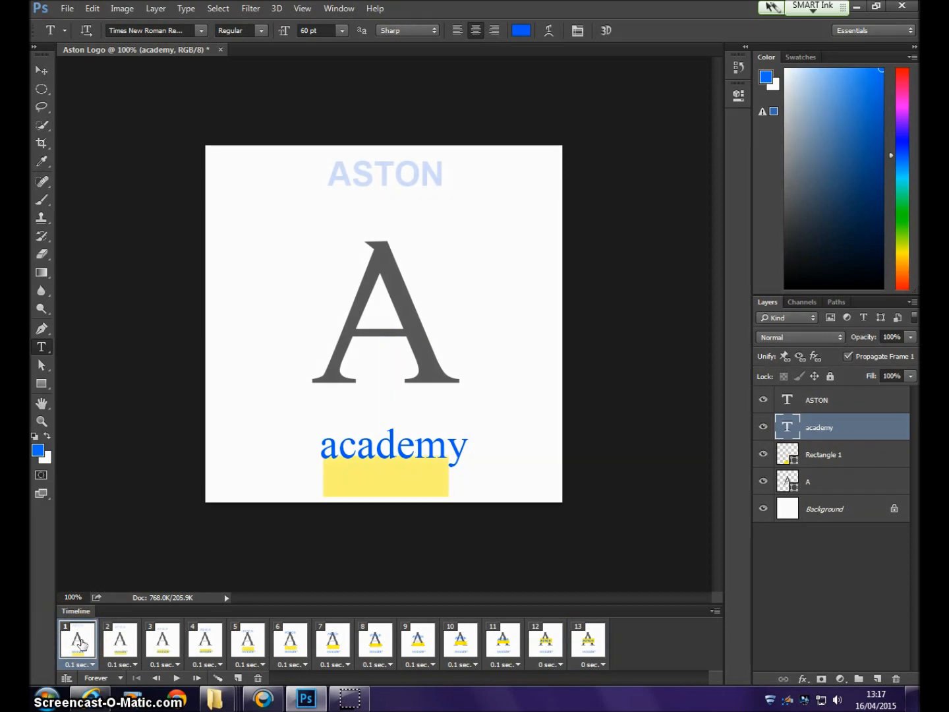
pyautogui.click(764, 429)
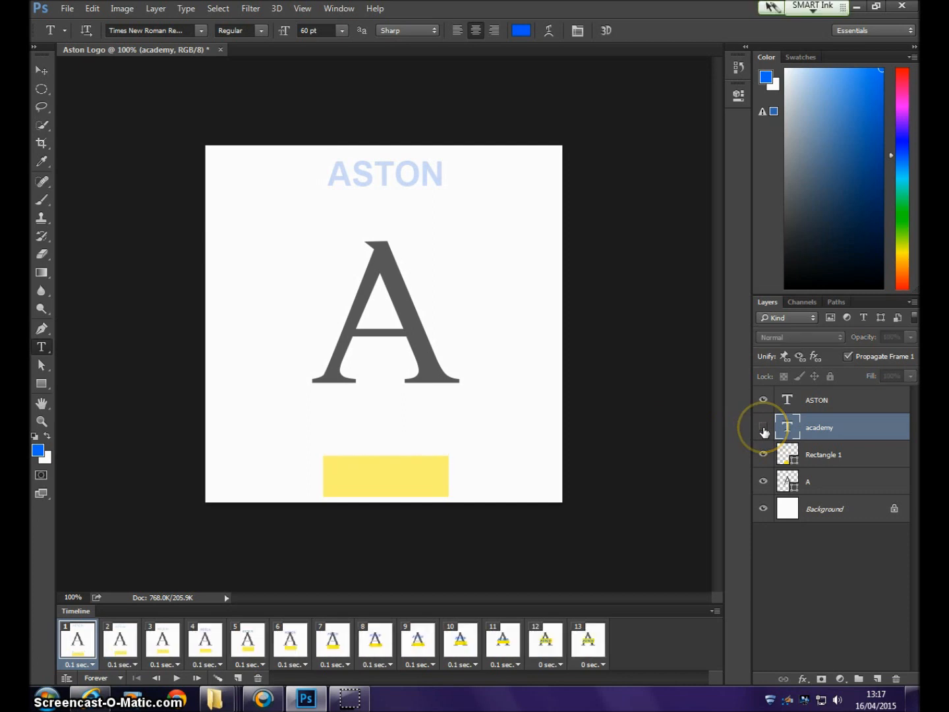
pyautogui.click(117, 650)
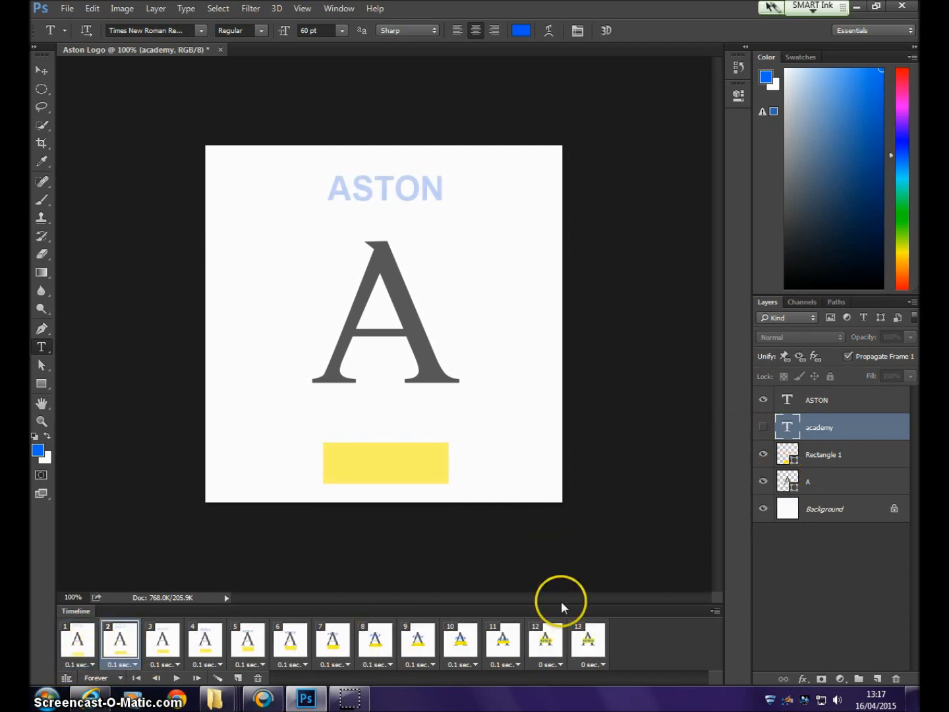
pyautogui.click(453, 642)
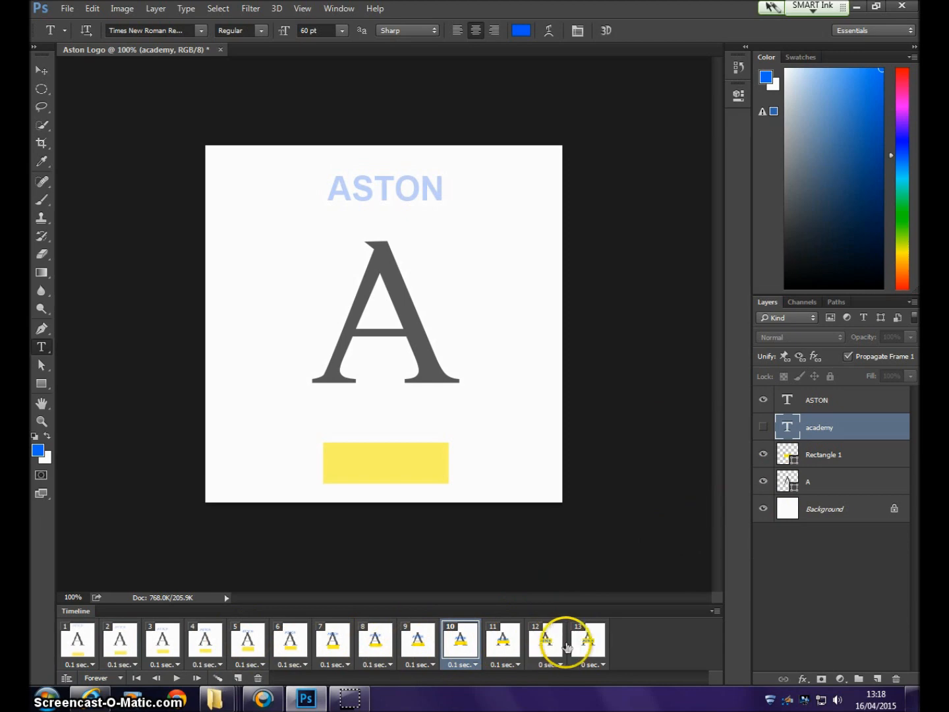
pyautogui.click(561, 645)
pyautogui.click(587, 642)
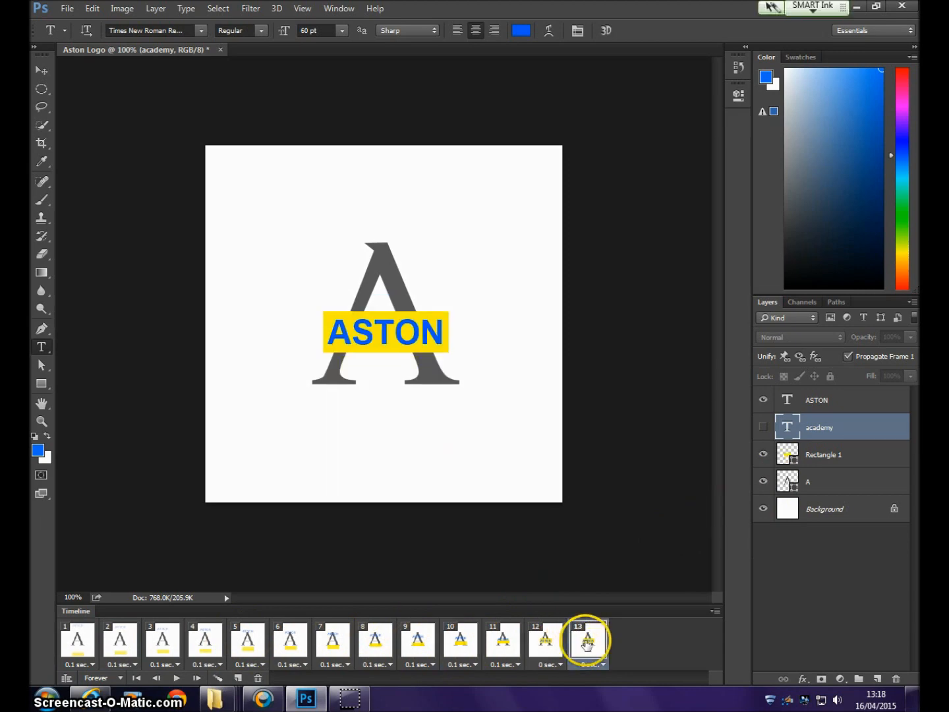
pyautogui.click(763, 427)
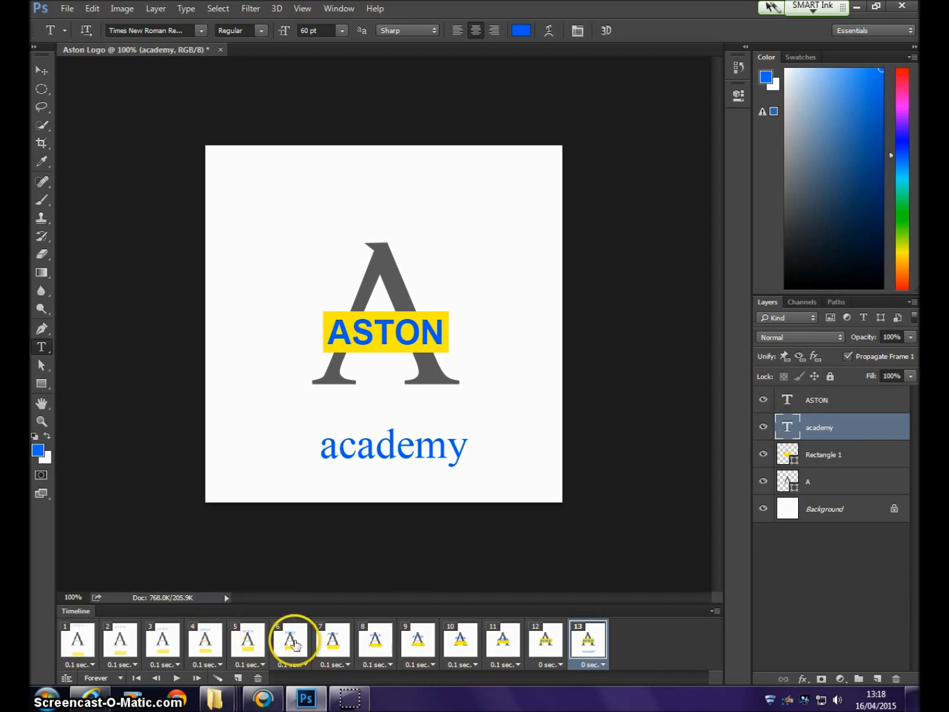
# - Set frame 13's delay to 1.0 second and preview the looping animation, stopping it once checked
pyautogui.click(603, 666)
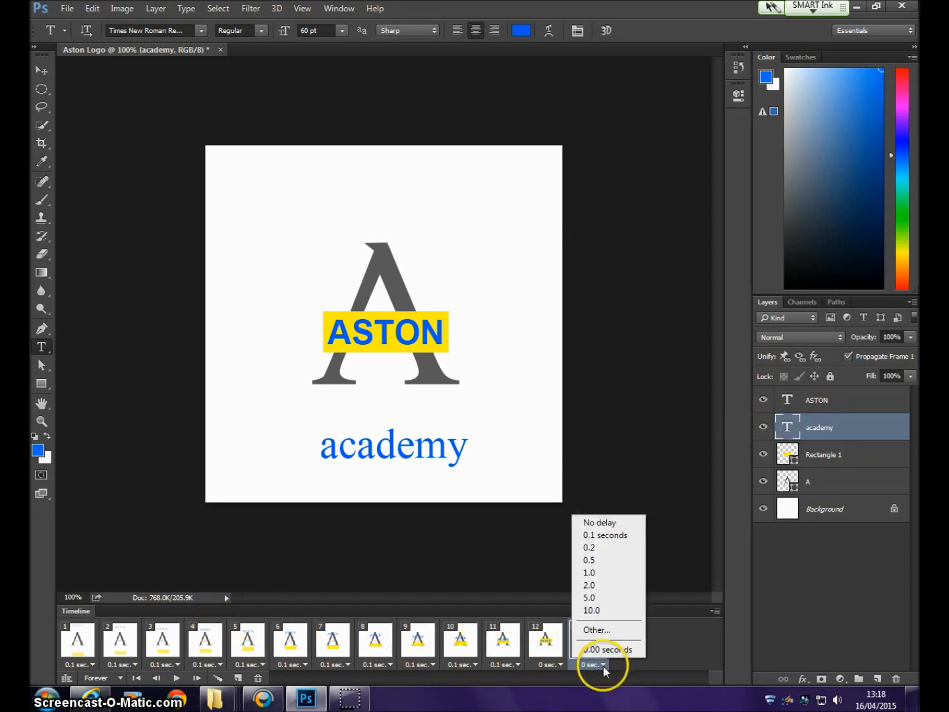
pyautogui.click(600, 574)
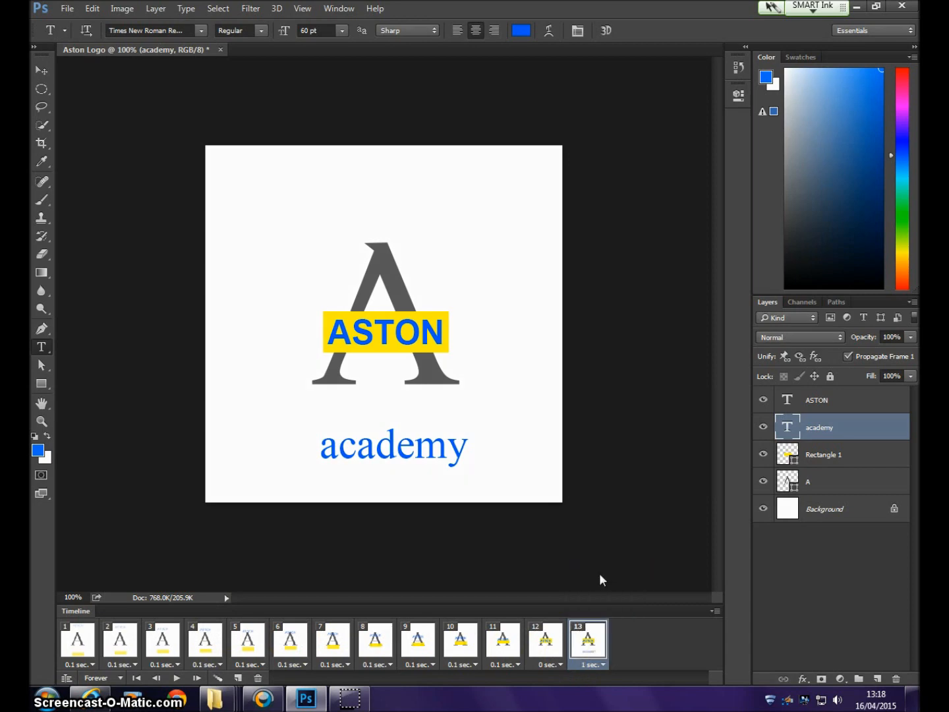
pyautogui.click(175, 678)
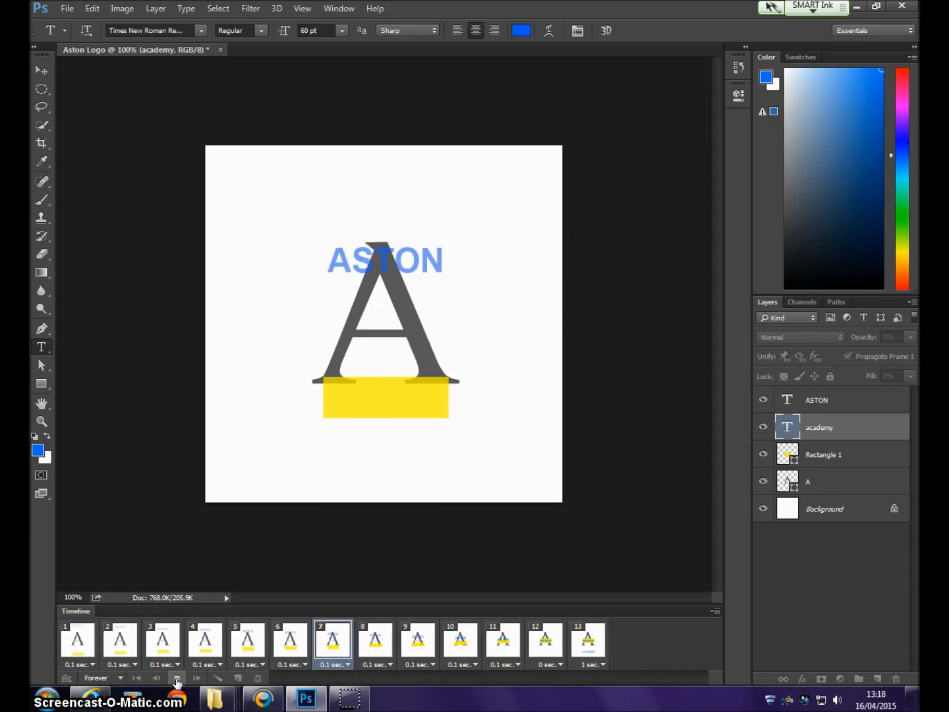
pyautogui.click(177, 680)
pyautogui.click(346, 697)
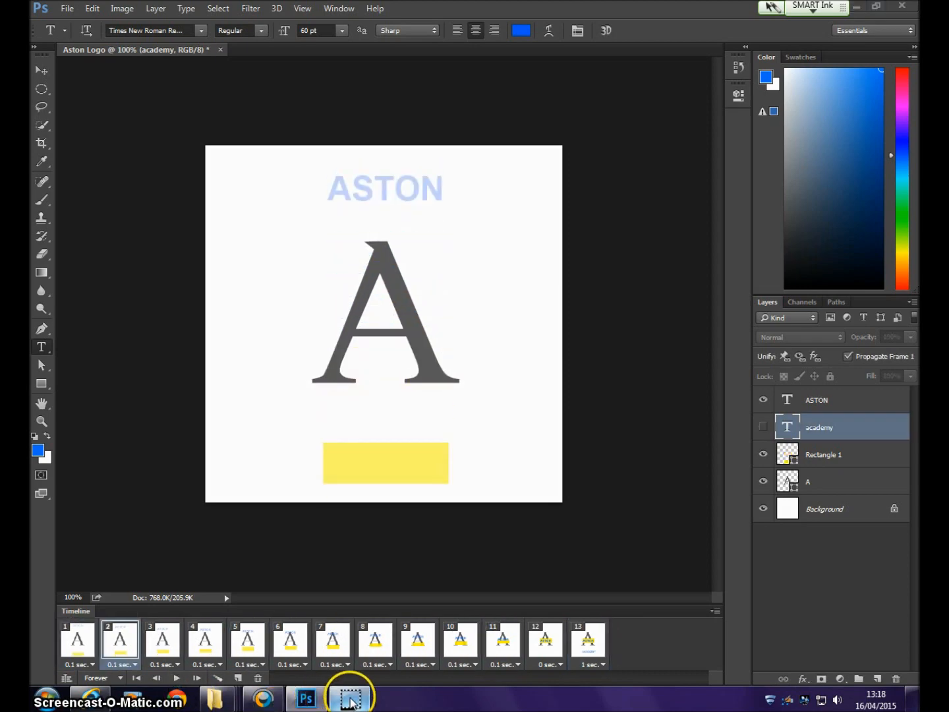